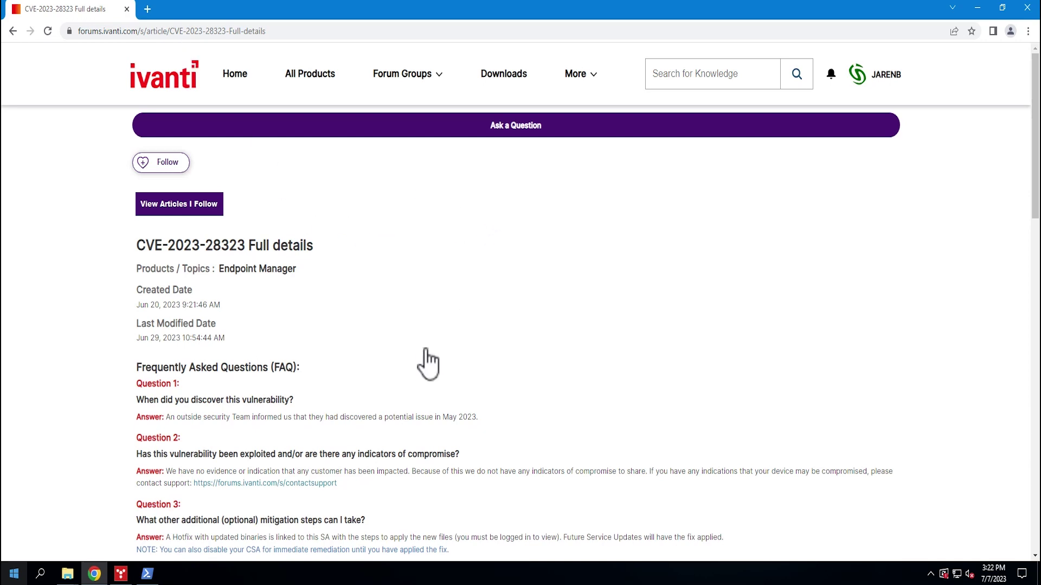
# Scroll the article down to the Hotfix section with the 2022 and 2021.1 HotFix Zip links.
pyautogui.scroll(-3, 429, 364)
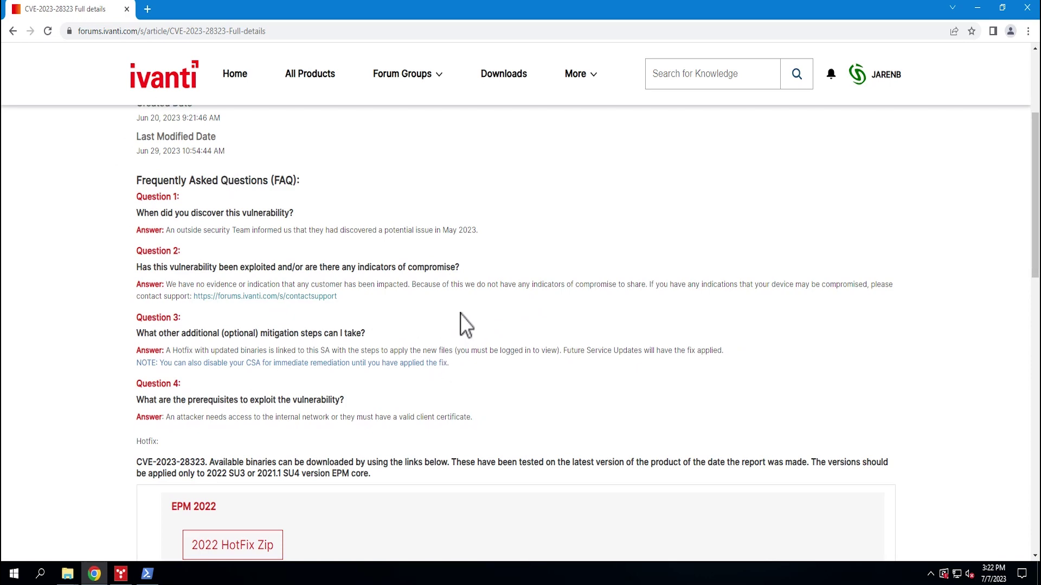
pyautogui.scroll(-5, 92, 238)
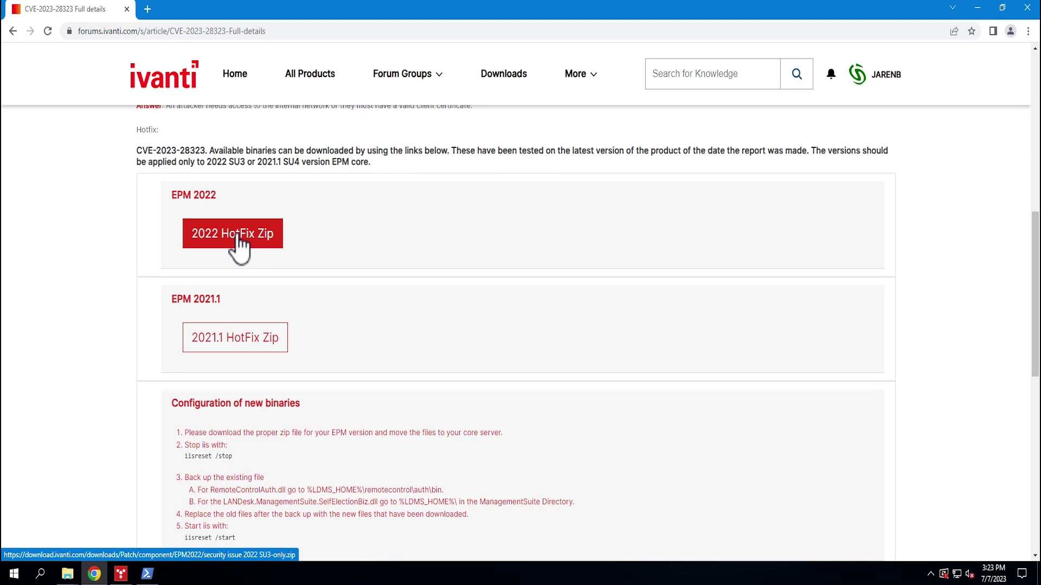
pyautogui.click(67, 573)
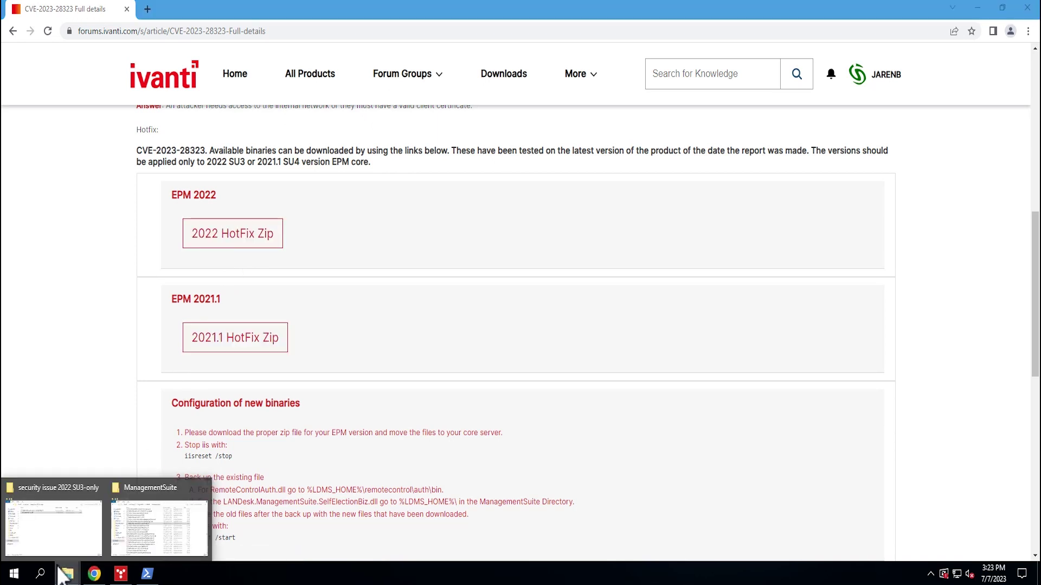
# Place the 'security issue 2022 SU3-only' folder with the two hotfix DLLs beside the article.
pyautogui.click(44, 528)
pyautogui.click(745, 252)
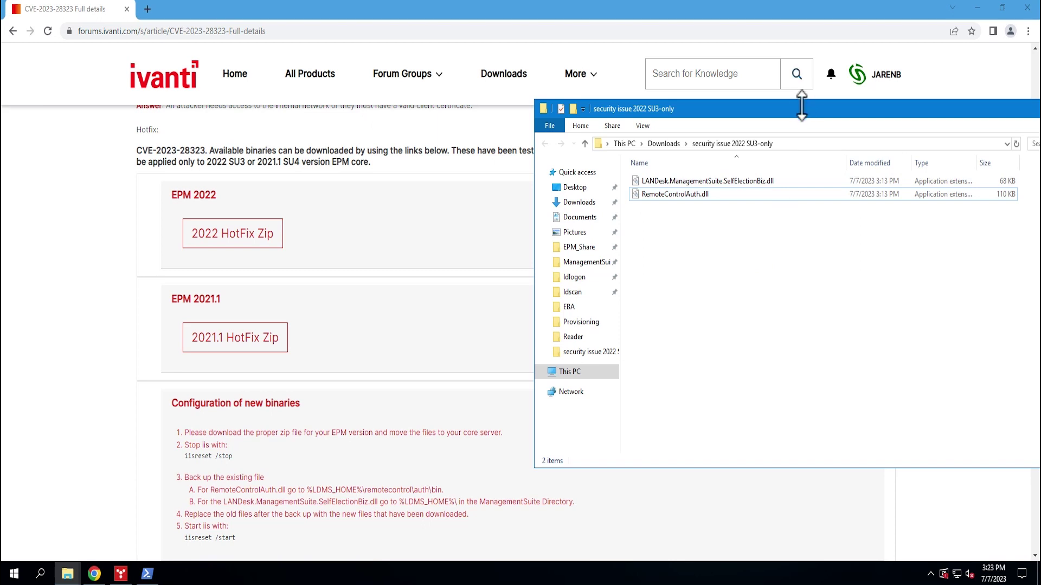
pyautogui.moveTo(807, 116); pyautogui.dragTo(745, 109)
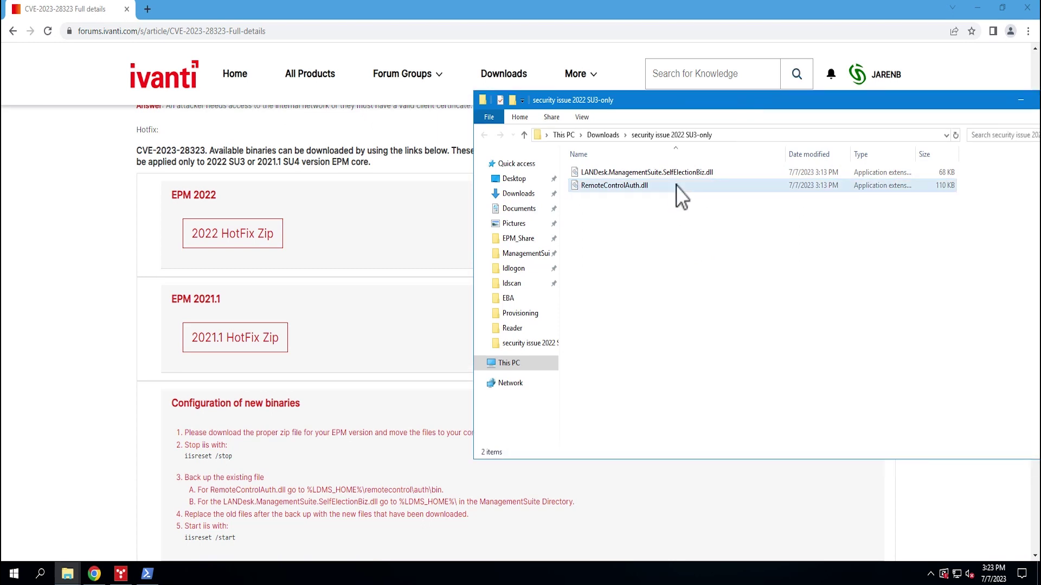
pyautogui.moveTo(675, 185)
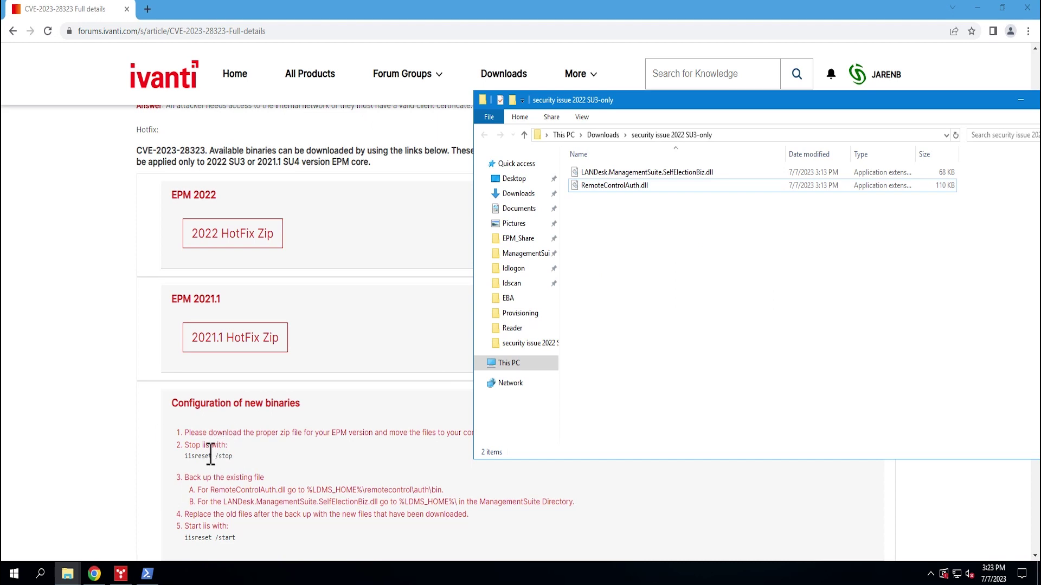
pyautogui.click(147, 573)
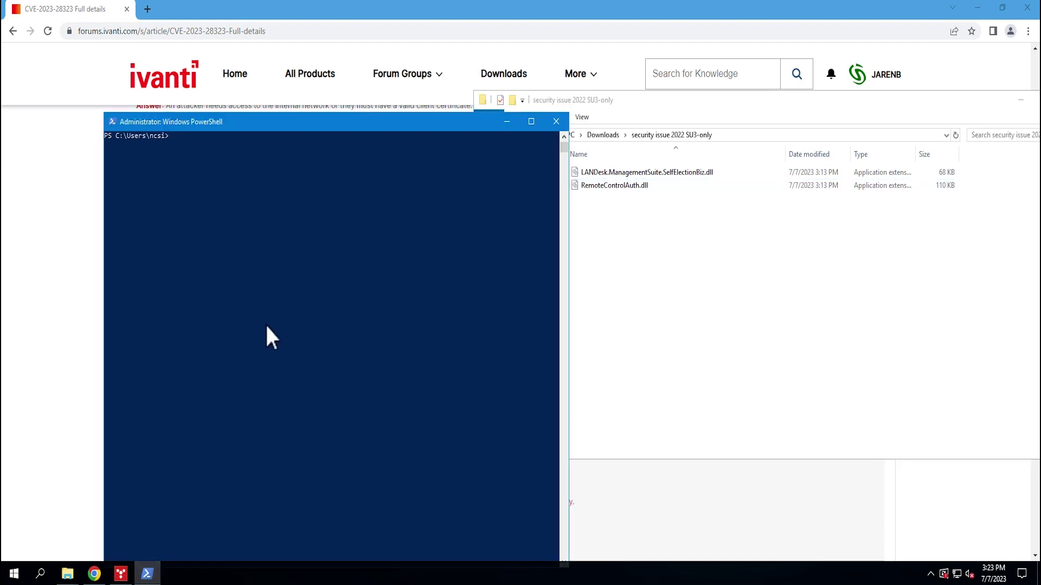
# Stop Internet services by running iisreset /stop in the administrator PowerShell.
pyautogui.write('iisreset /stop')
pyautogui.press('Return')
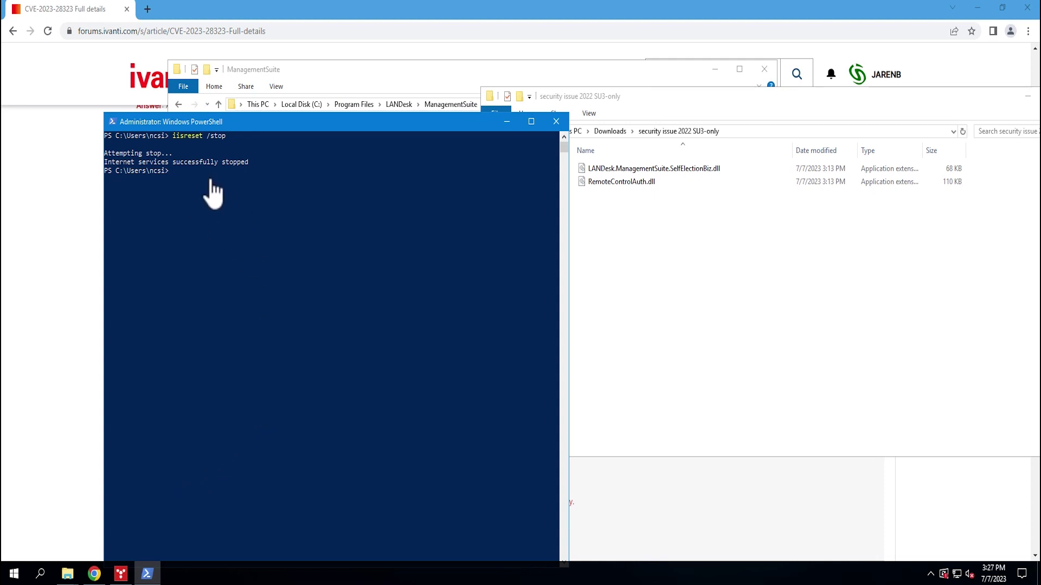
pyautogui.click(713, 319)
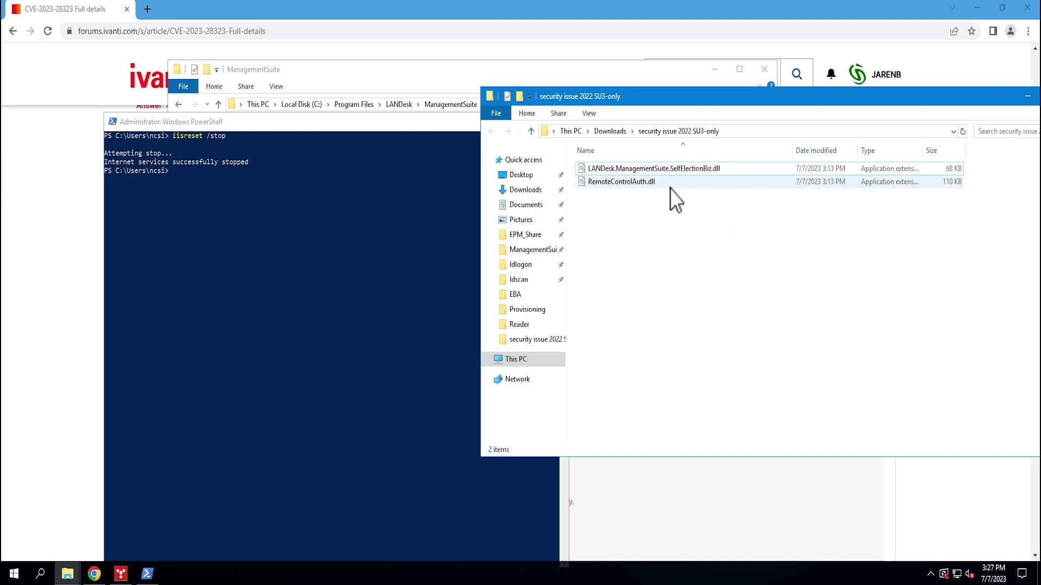
# Confirm the existing SelfElectionBiz.dll in ManagementSuite is version 11.0.5.1019, dated 9/22/2022.
pyautogui.click(584, 70)
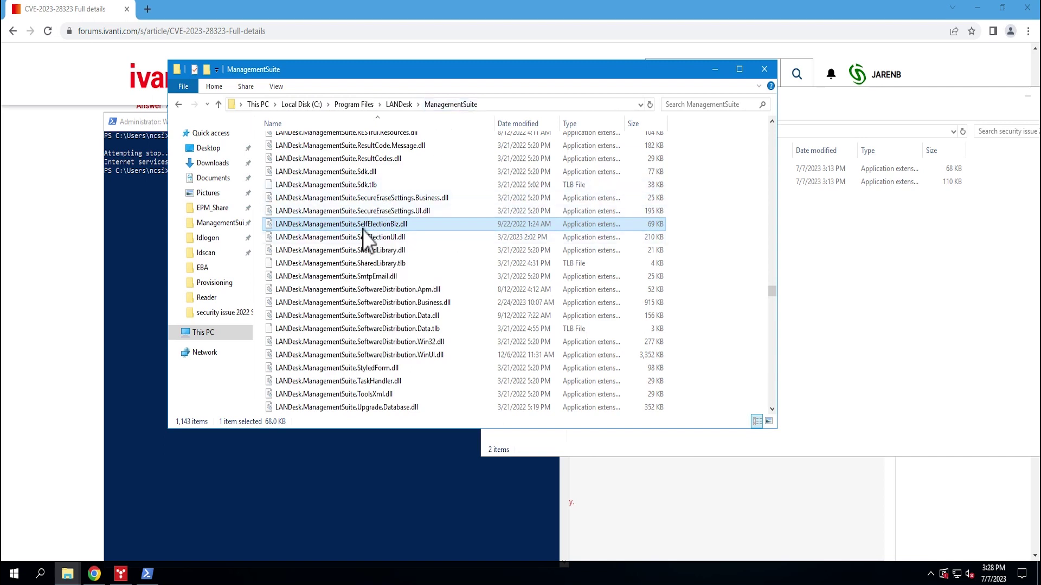
pyautogui.moveTo(363, 230)
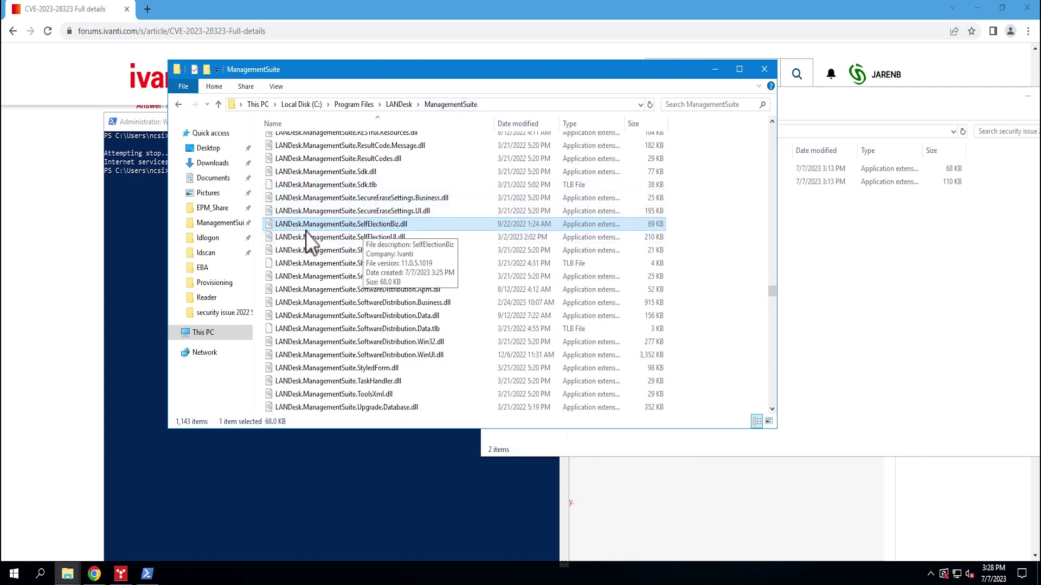
pyautogui.rightClick(396, 226)
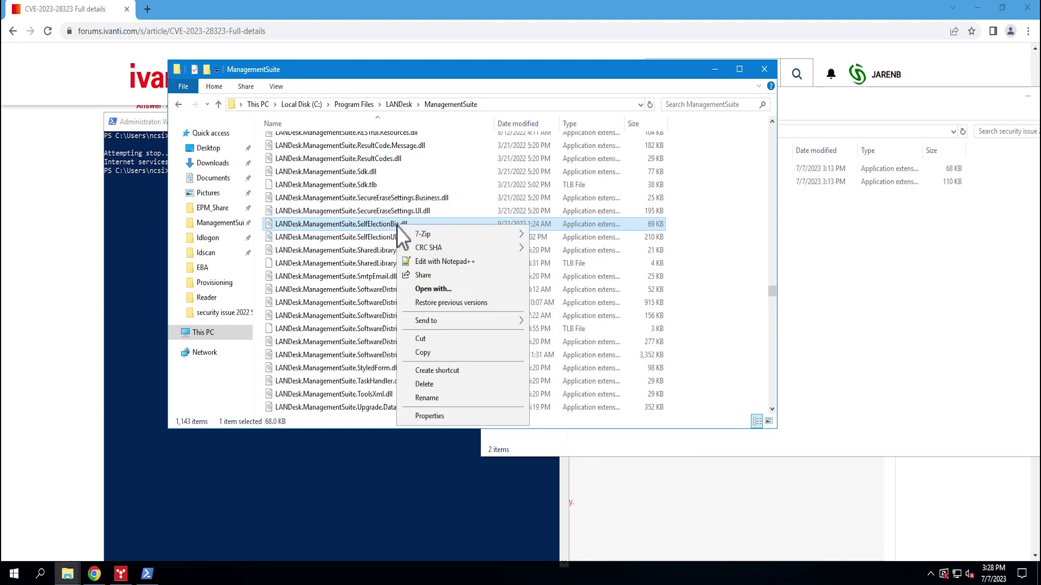
pyautogui.click(455, 417)
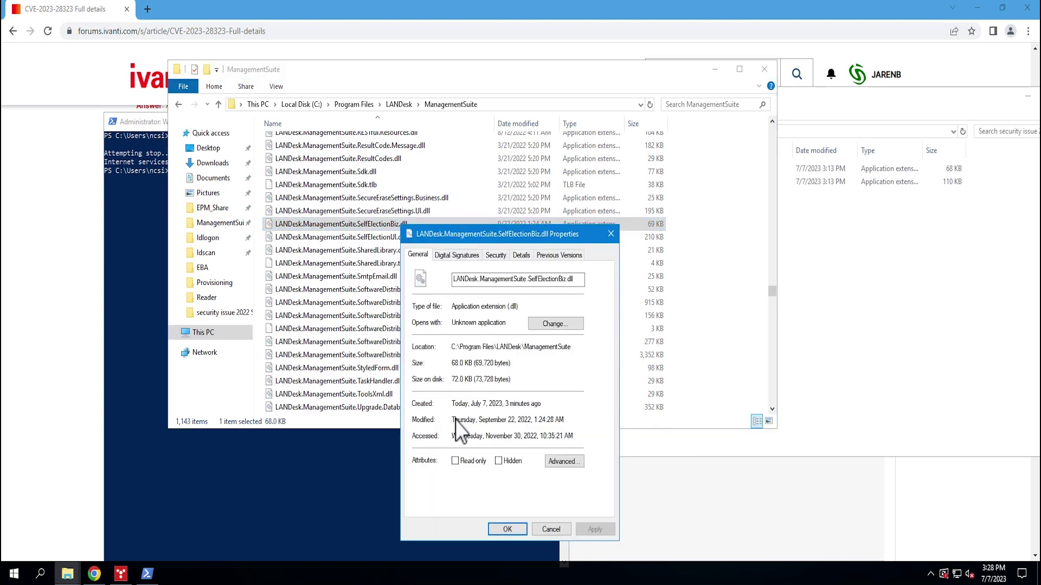
pyautogui.click(518, 256)
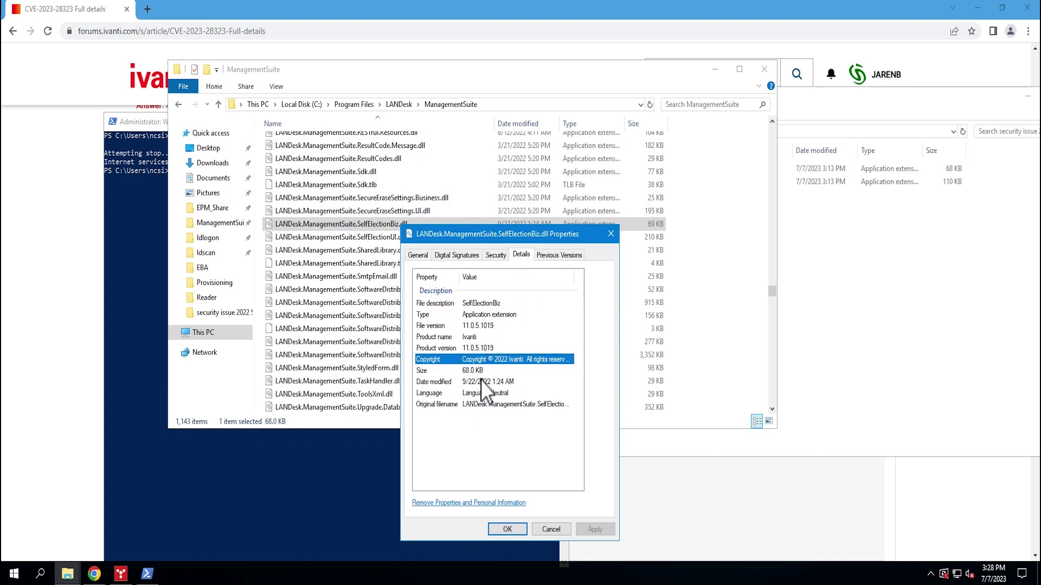
pyautogui.click(488, 348)
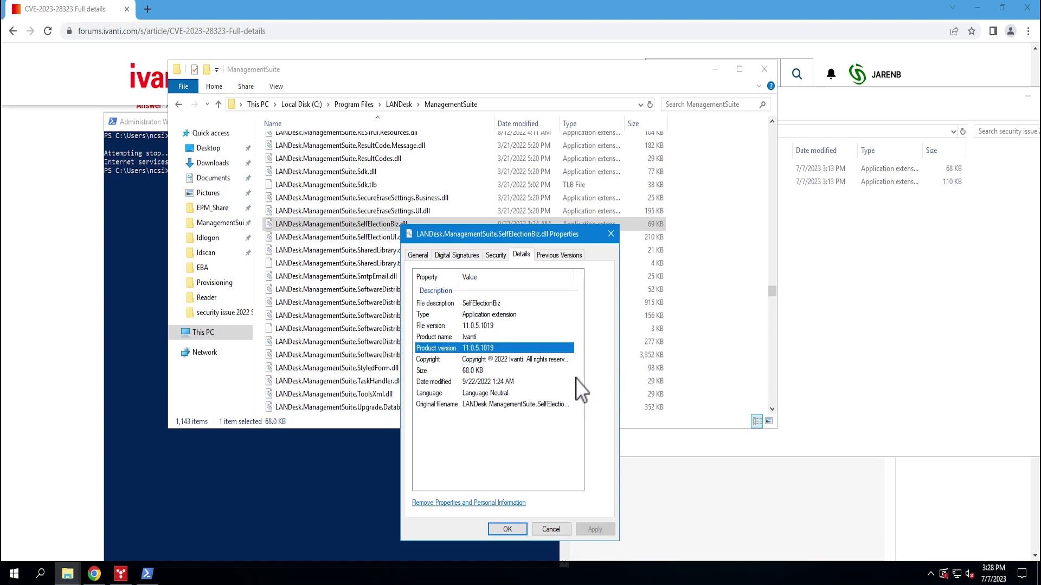
pyautogui.click(508, 530)
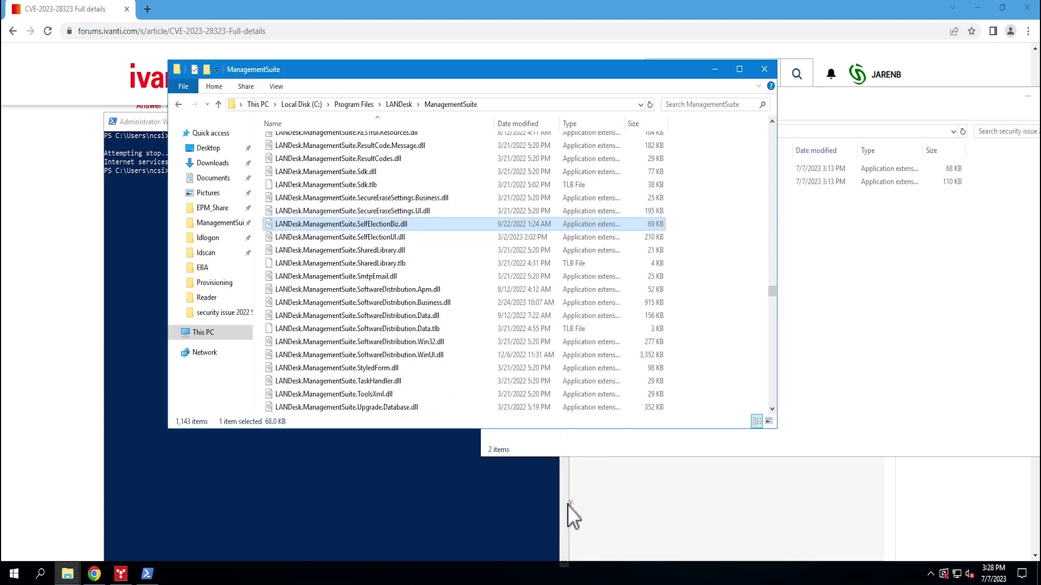
# Rename the existing SelfElectionBiz.dll to LANDesk.ManagementSuite.SelfElectionBiz.dll.old as a backup.
pyautogui.click(832, 323)
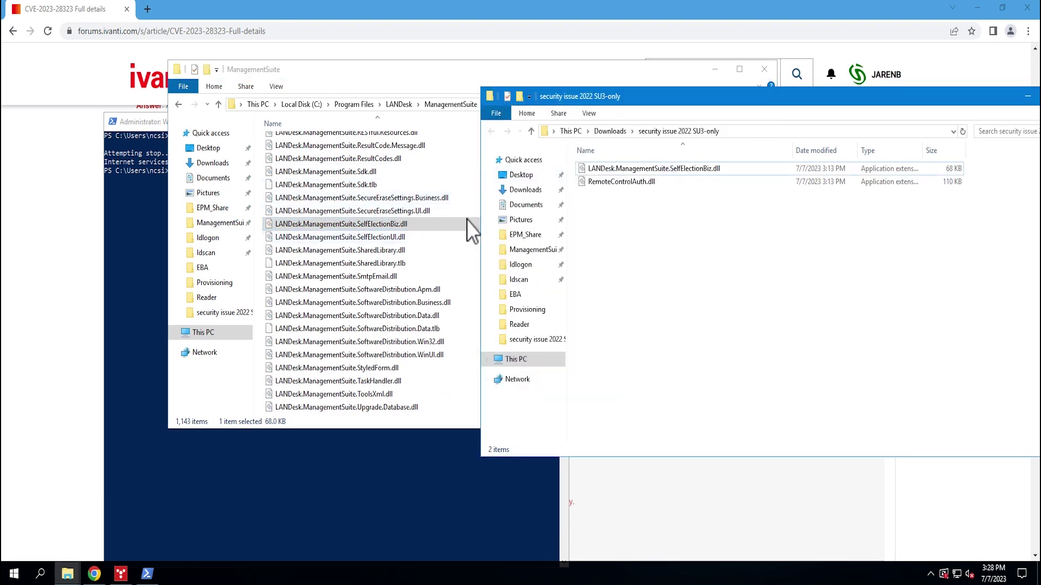
pyautogui.moveTo(651, 168)
pyautogui.click(409, 225)
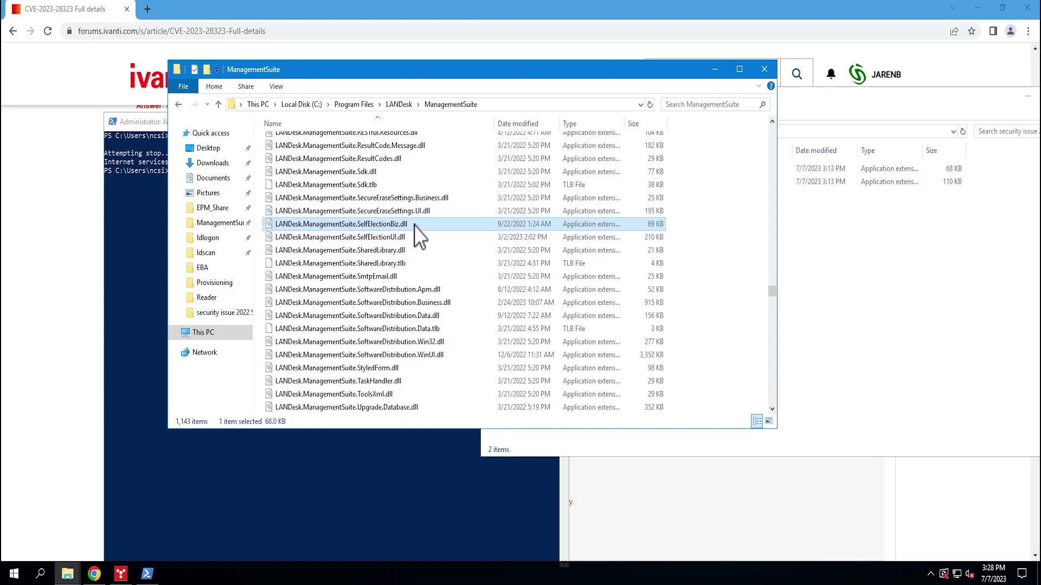
pyautogui.click(414, 225)
pyautogui.click(414, 226)
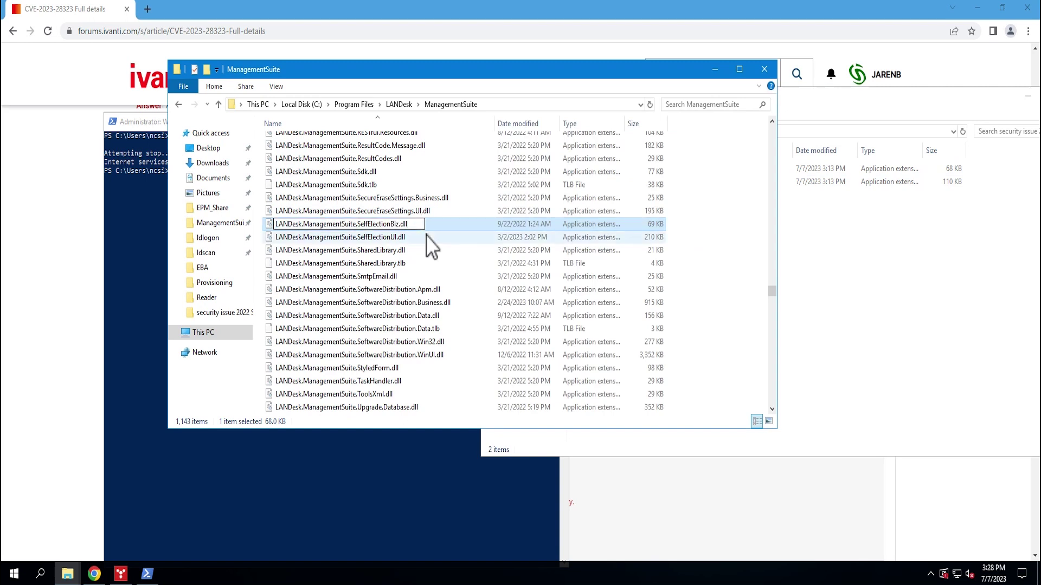
pyautogui.write('.old')
pyautogui.press('Return')
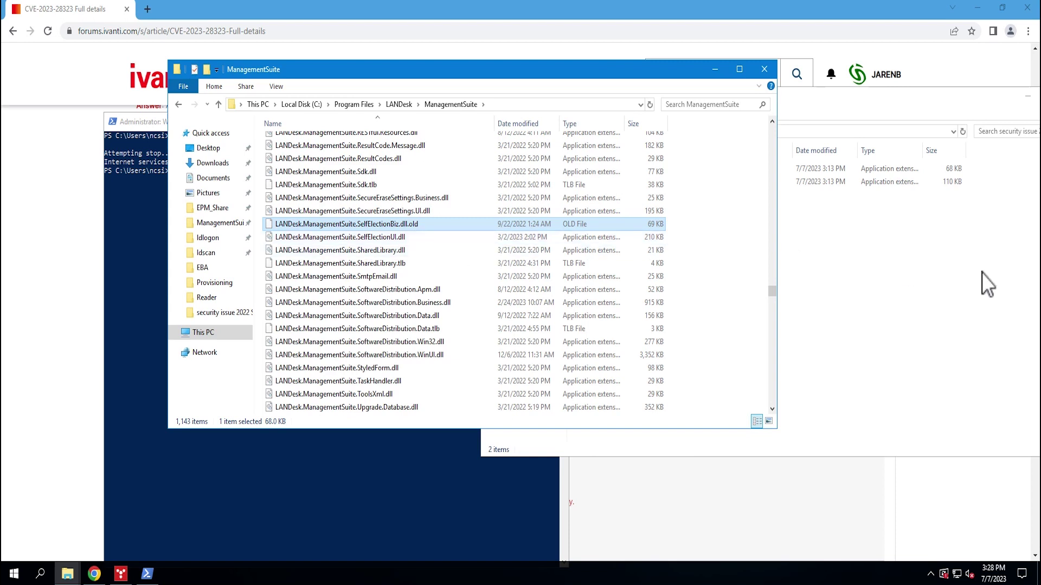
pyautogui.click(918, 282)
# Copy the hotfix SelfElectionBiz.dll (version 11.0.5.1824) from the download folder into ManagementSuite.
pyautogui.click(692, 167)
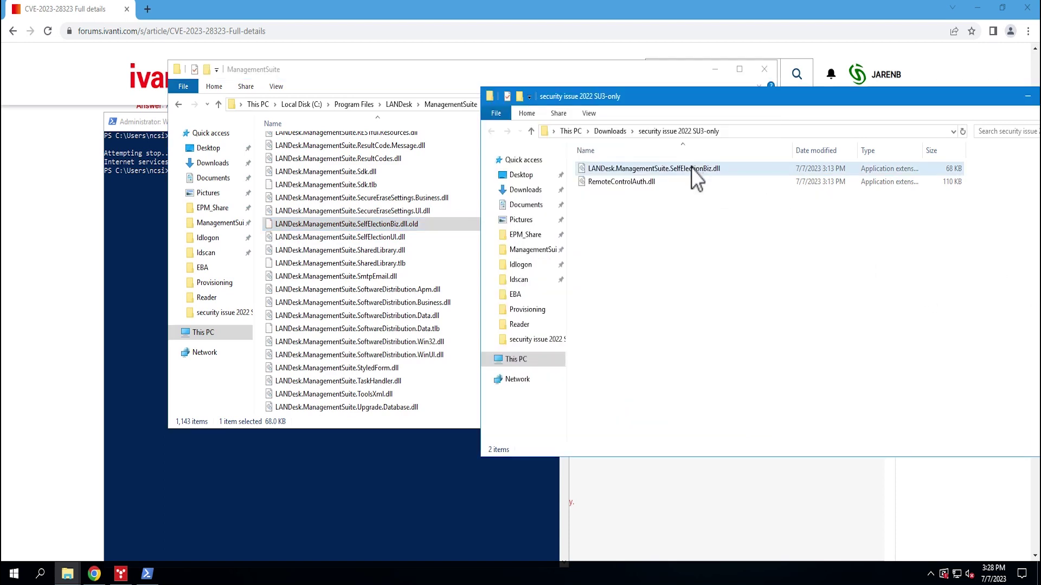
pyautogui.moveTo(691, 168); pyautogui.dragTo(391, 224)
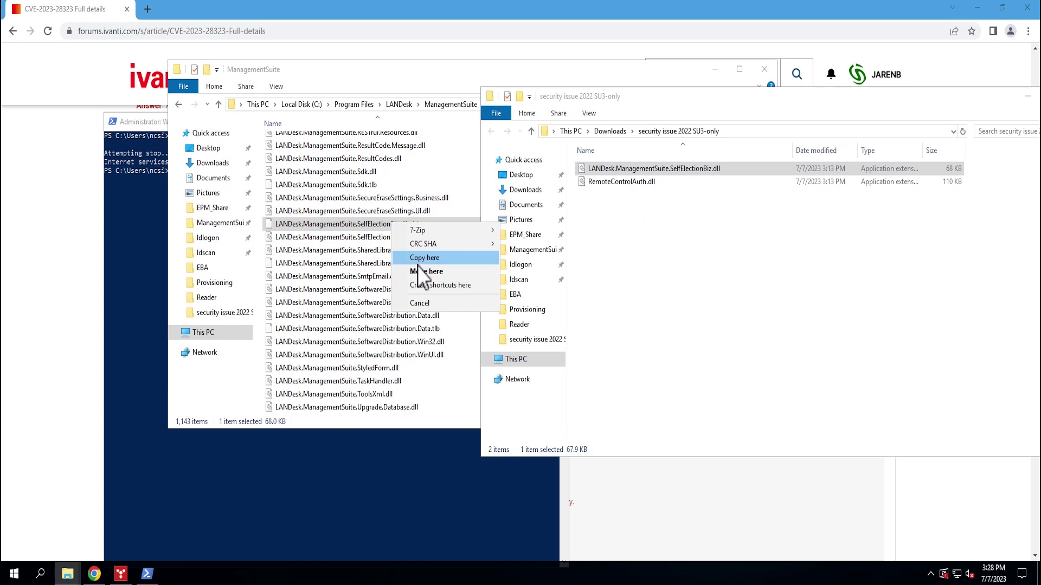
pyautogui.click(417, 265)
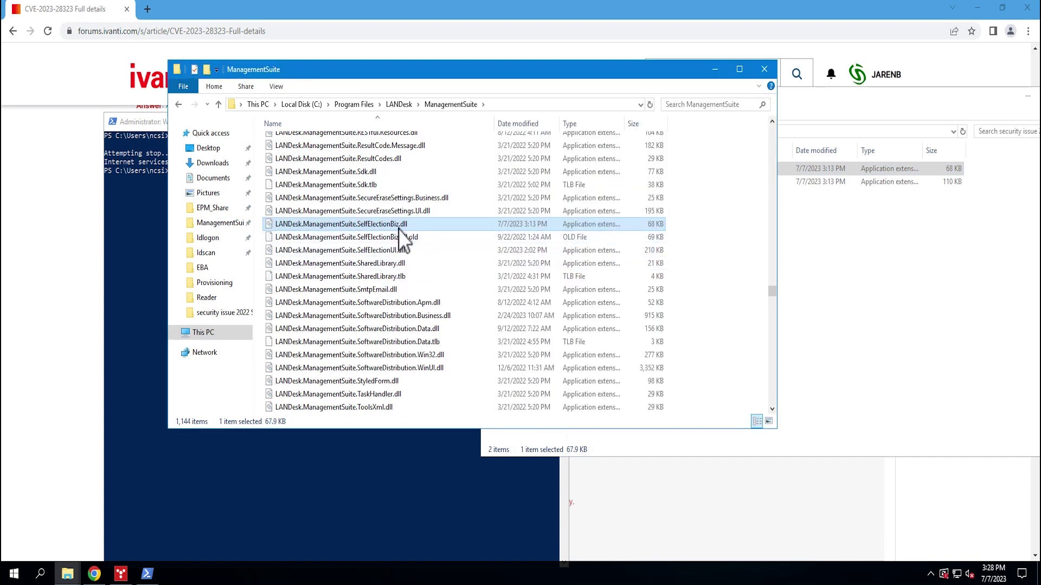
pyautogui.moveTo(298, 224)
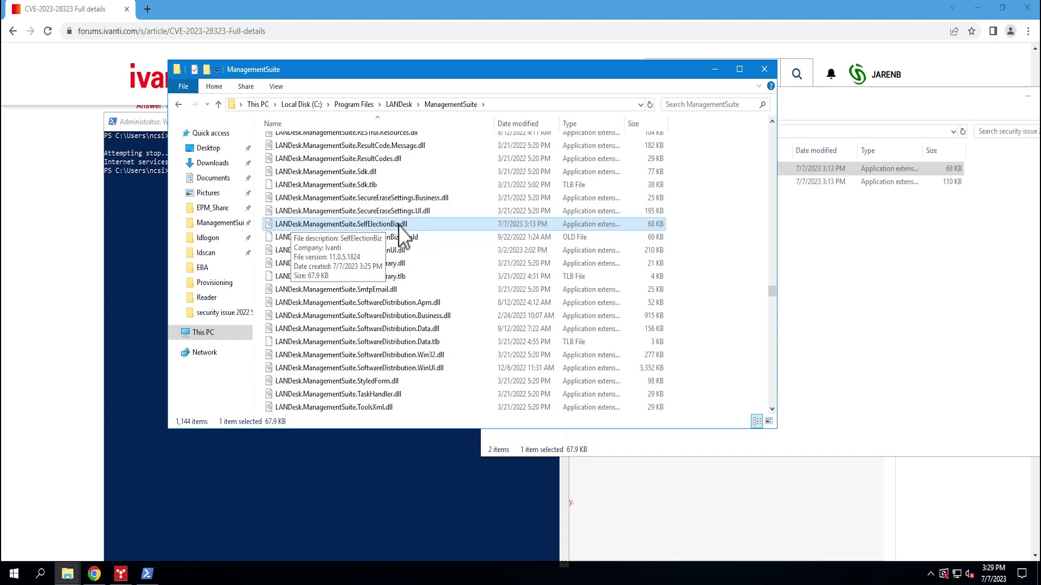
# Unblock the new SelfElectionBiz.dll and verify version 11.0.5.1824, modified 7/7/2023 3:13 PM.
pyautogui.rightClick(418, 226)
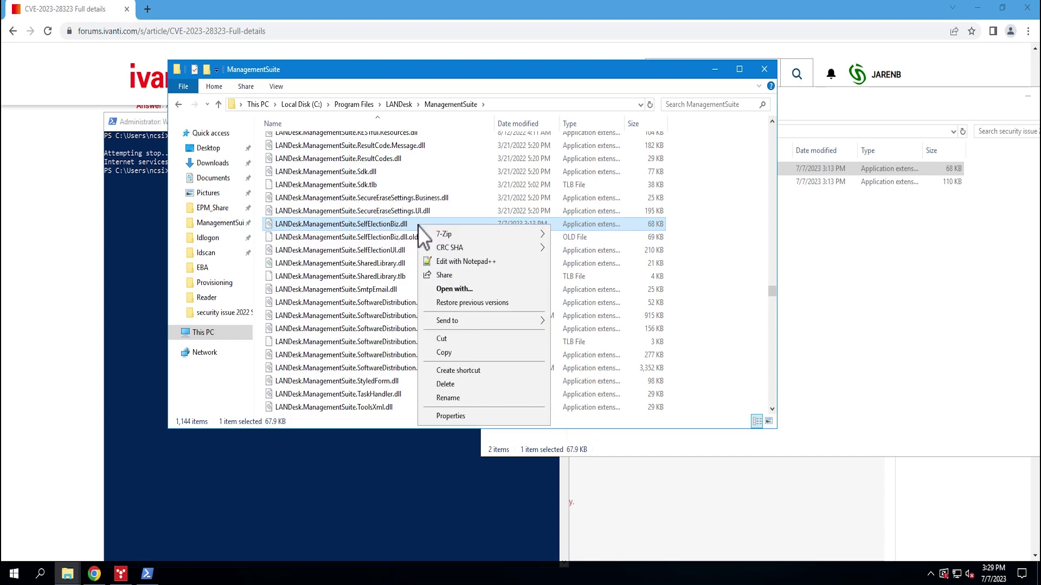
pyautogui.click(460, 416)
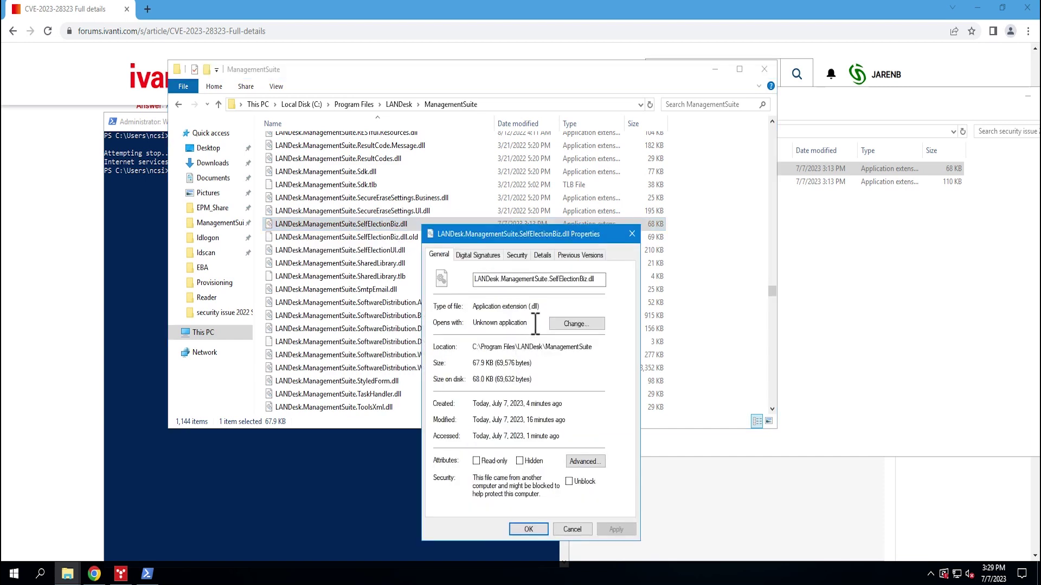
pyautogui.click(570, 483)
pyautogui.click(542, 254)
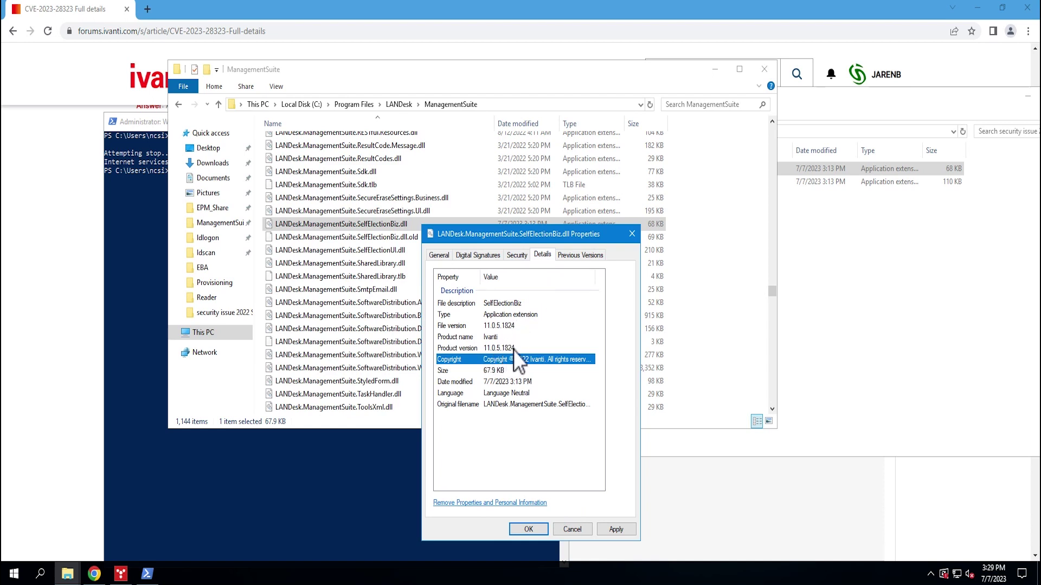
pyautogui.click(495, 385)
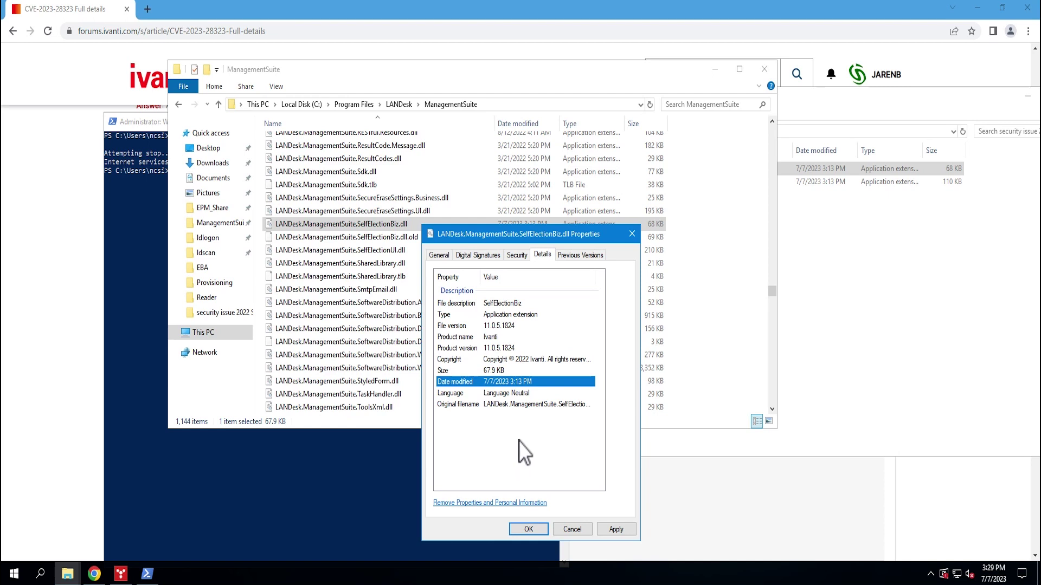
pyautogui.click(634, 534)
pyautogui.click(540, 531)
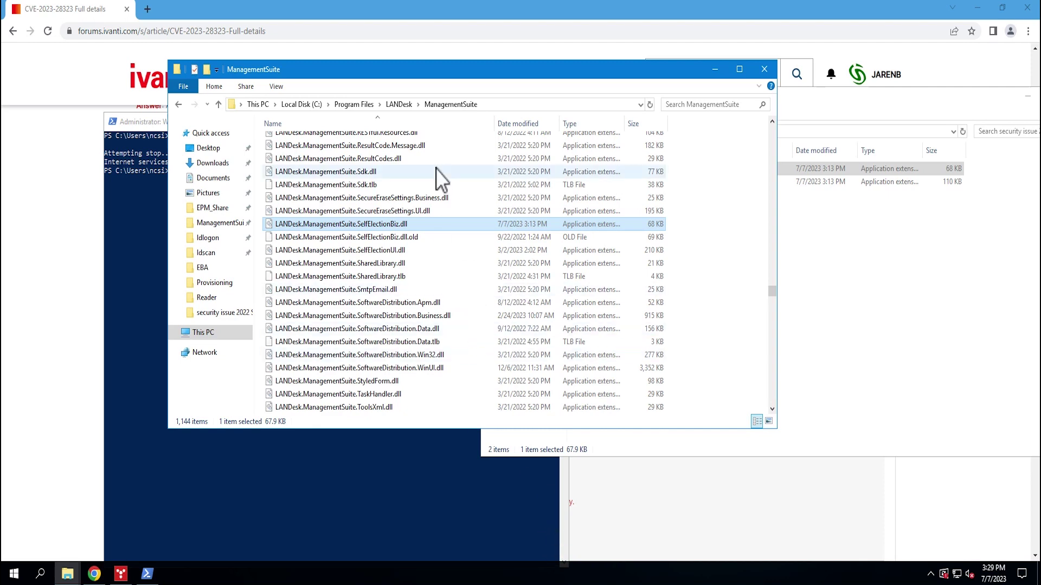
# Go to remotecontrol\Auth\bin and select the original RemoteControlAuth.dll (108 KB, 4/3/2023).
pyautogui.moveTo(774, 296); pyautogui.dragTo(783, 118)
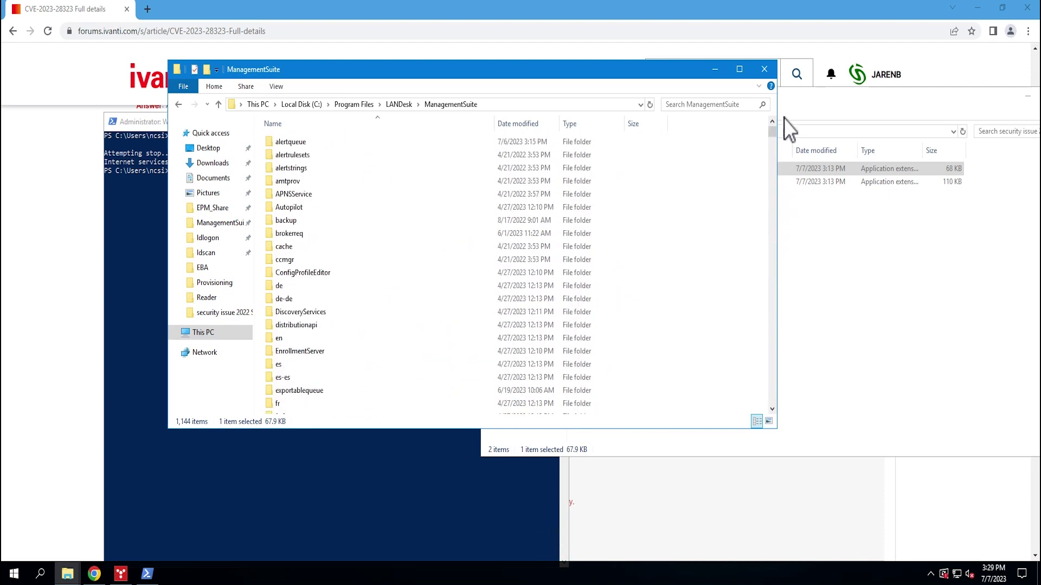
pyautogui.click(445, 265)
pyautogui.press('r')
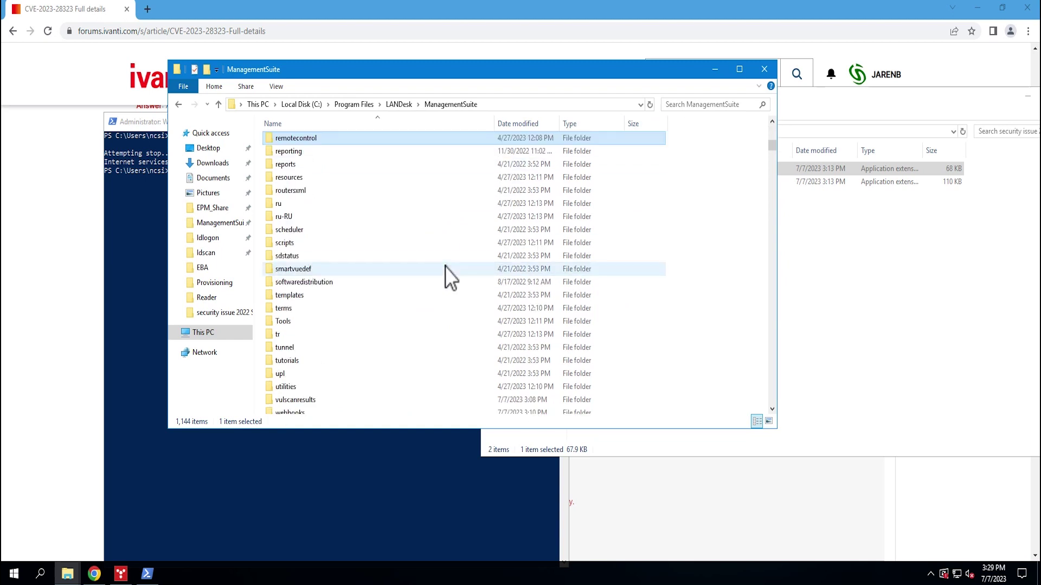
pyautogui.doubleClick(307, 137)
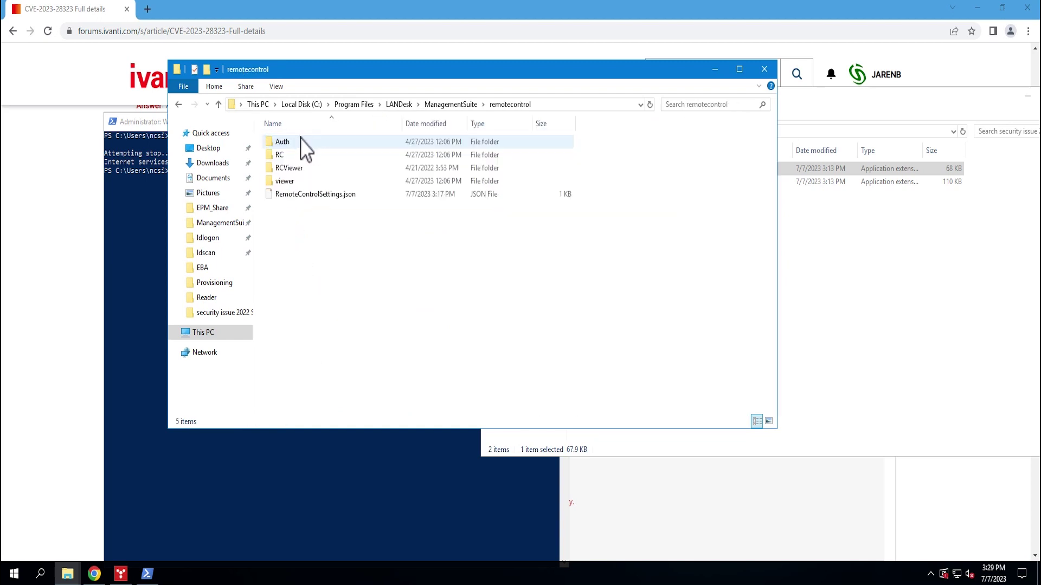
pyautogui.doubleClick(294, 141)
pyautogui.doubleClick(293, 141)
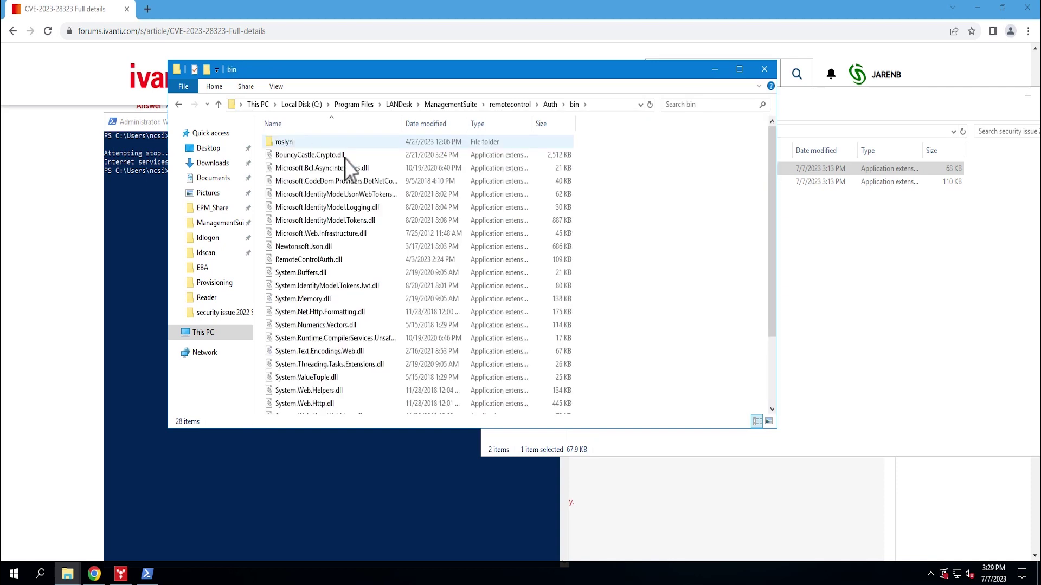
pyautogui.click(322, 351)
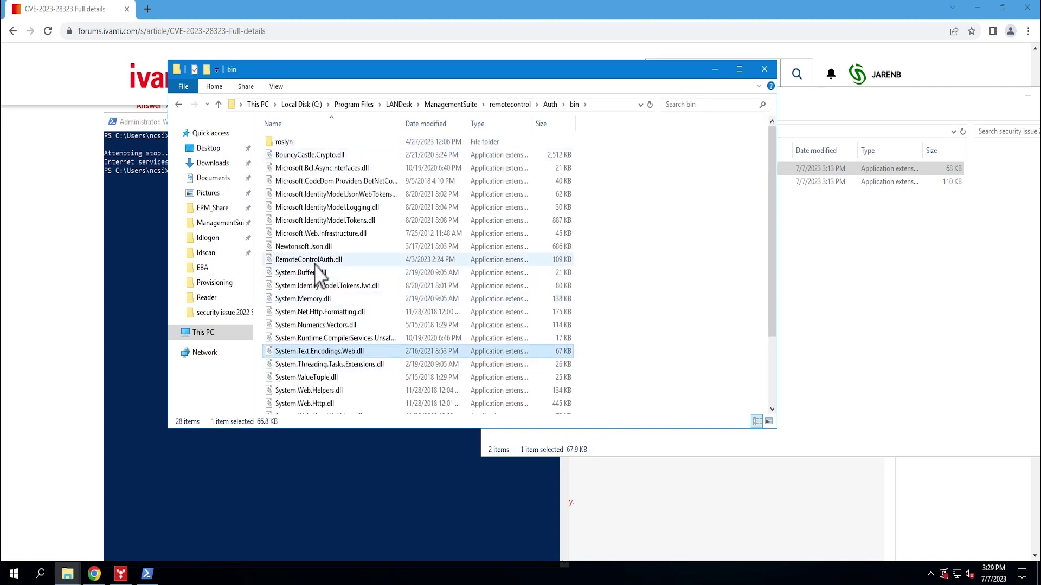
pyautogui.click(339, 260)
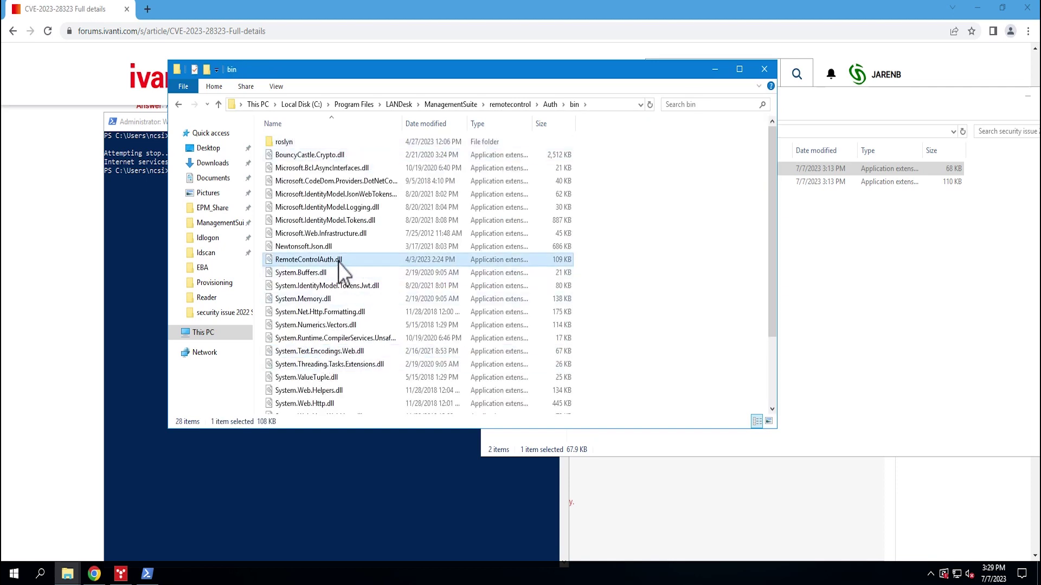
pyautogui.rightClick(340, 267)
# Check RemoteControlAuth.dll is version 11.0.5.1574, then rename it to RemoteControlAuth.dll.old.
pyautogui.click(376, 452)
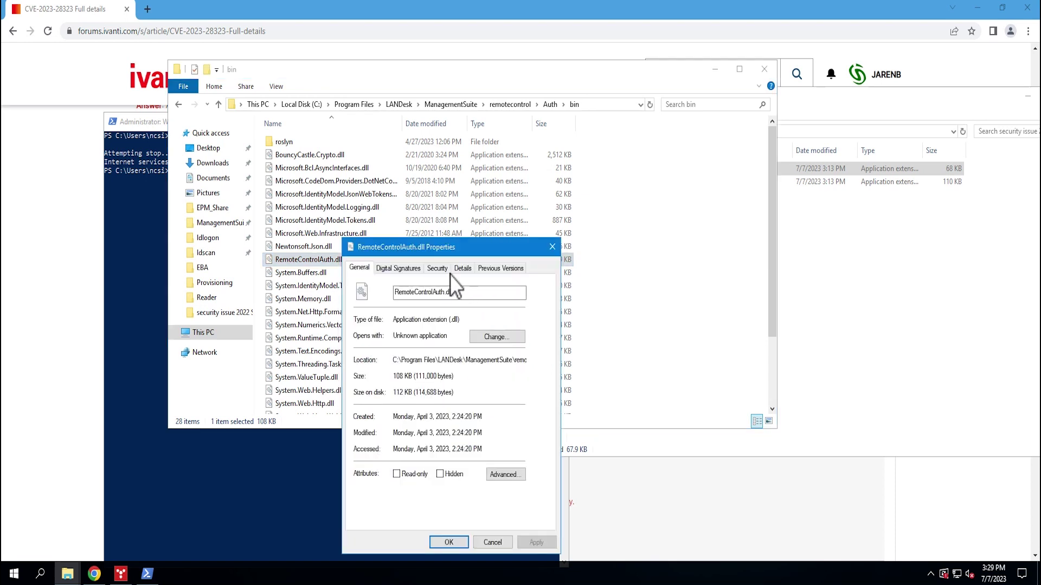
pyautogui.click(463, 270)
pyautogui.click(429, 363)
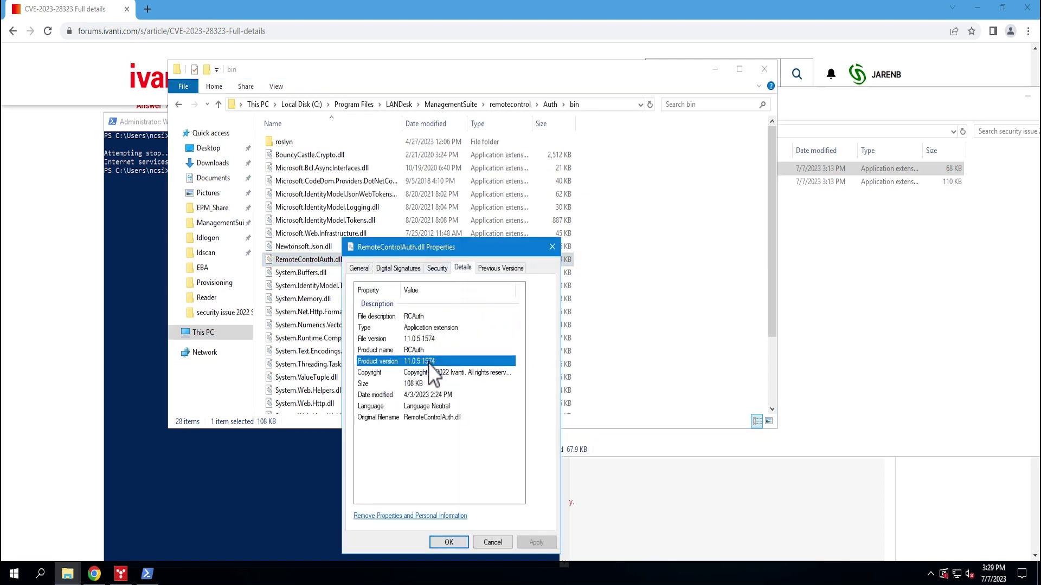
pyautogui.click(492, 542)
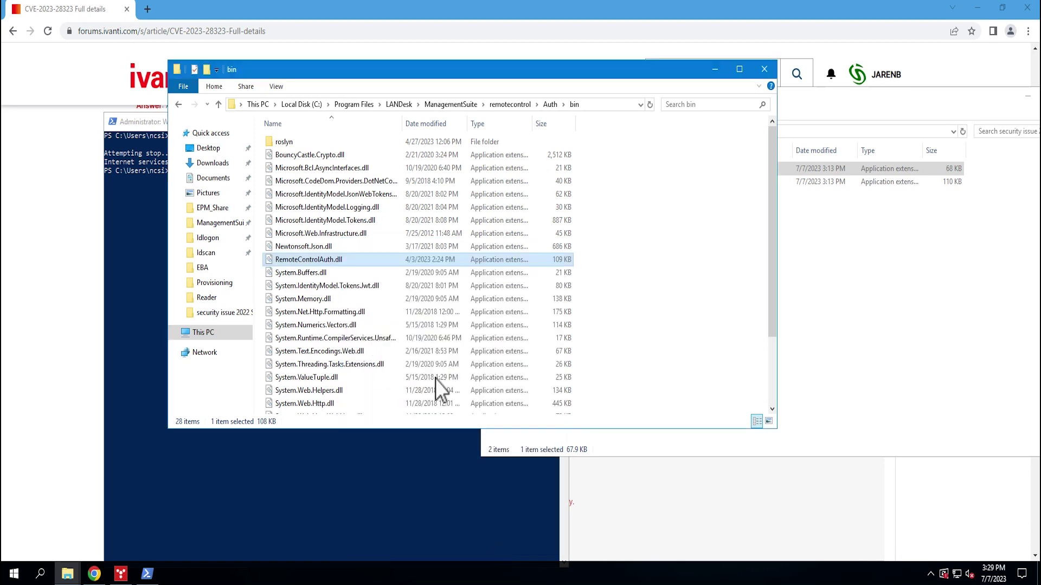
pyautogui.click(350, 262)
pyautogui.press('End')
pyautogui.write('.old')
pyautogui.press('Return')
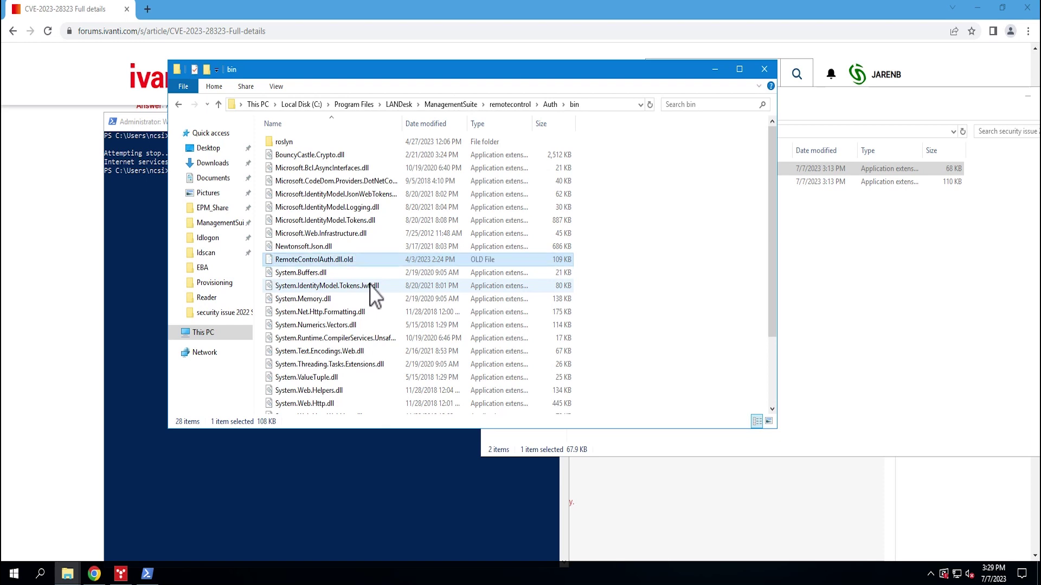
# Copy the hotfix RemoteControlAuth.dll (110 KB, 7/7/2023) into the bin folder.
pyautogui.click(826, 181)
pyautogui.moveTo(618, 183); pyautogui.dragTo(389, 273)
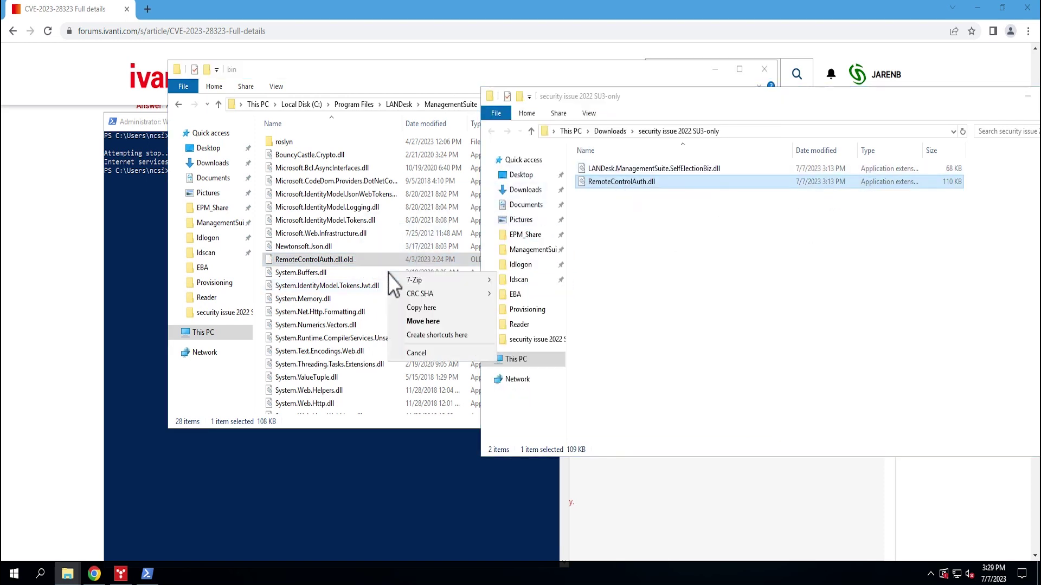
pyautogui.click(415, 309)
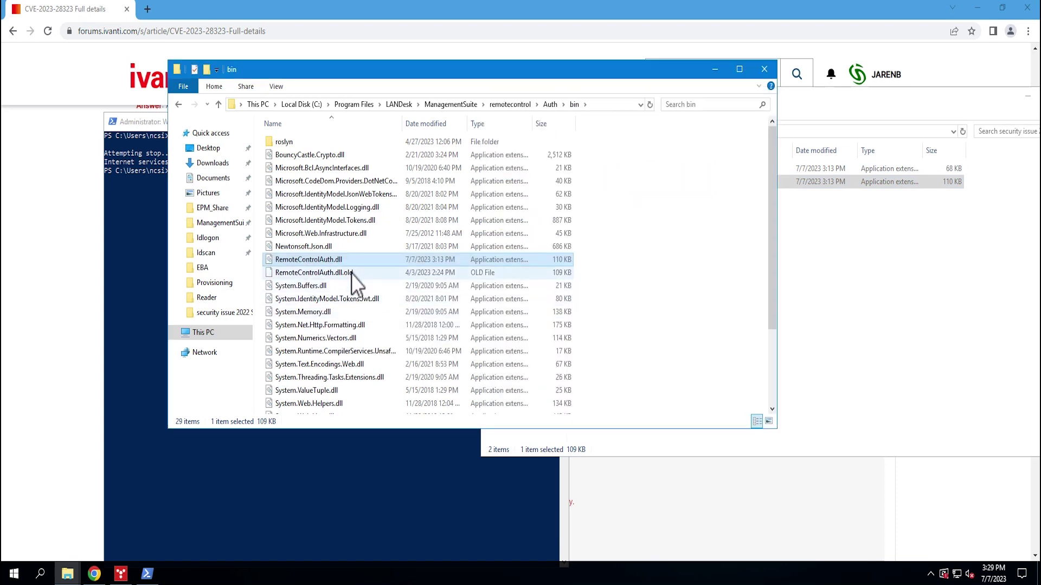
pyautogui.rightClick(340, 261)
# Unblock the new RemoteControlAuth.dll and confirm its product version is 11.0.5.1824.
pyautogui.click(383, 455)
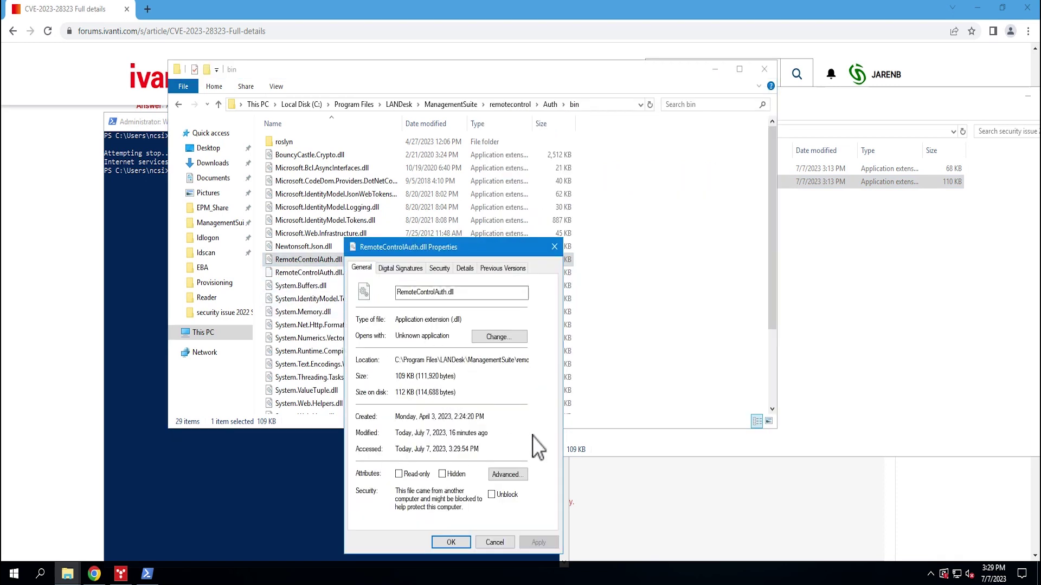
pyautogui.click(491, 495)
pyautogui.click(465, 269)
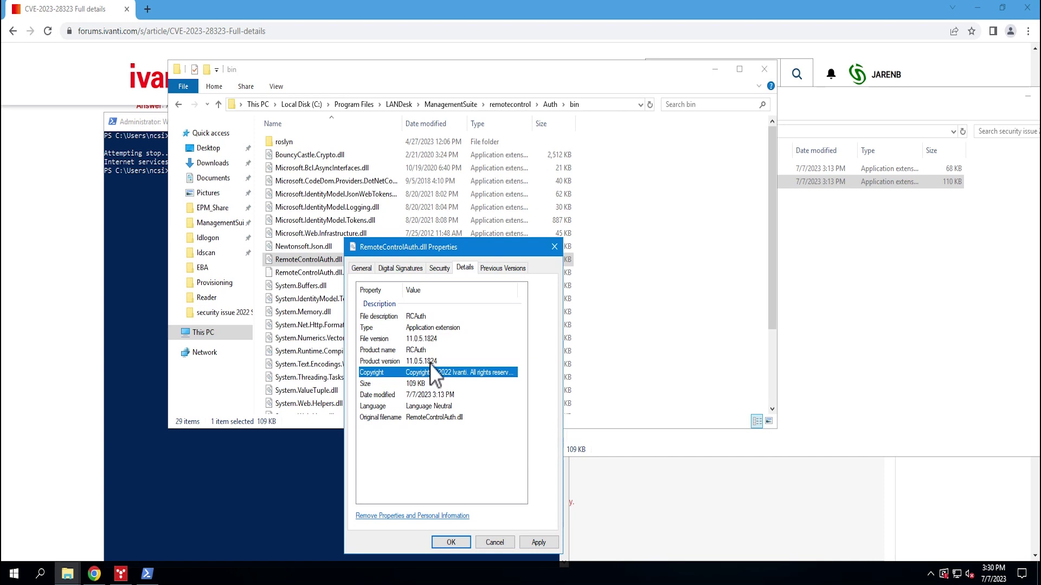
pyautogui.click(534, 543)
pyautogui.click(450, 542)
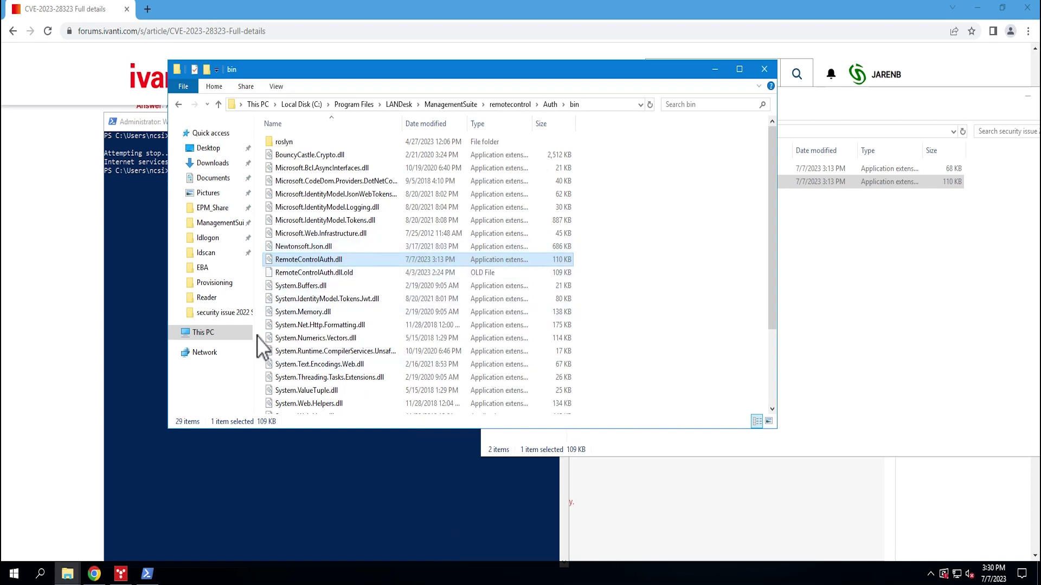
# Edit the previous iisreset command to iisreset /start in PowerShell and run it to restart IIS.
pyautogui.click(278, 500)
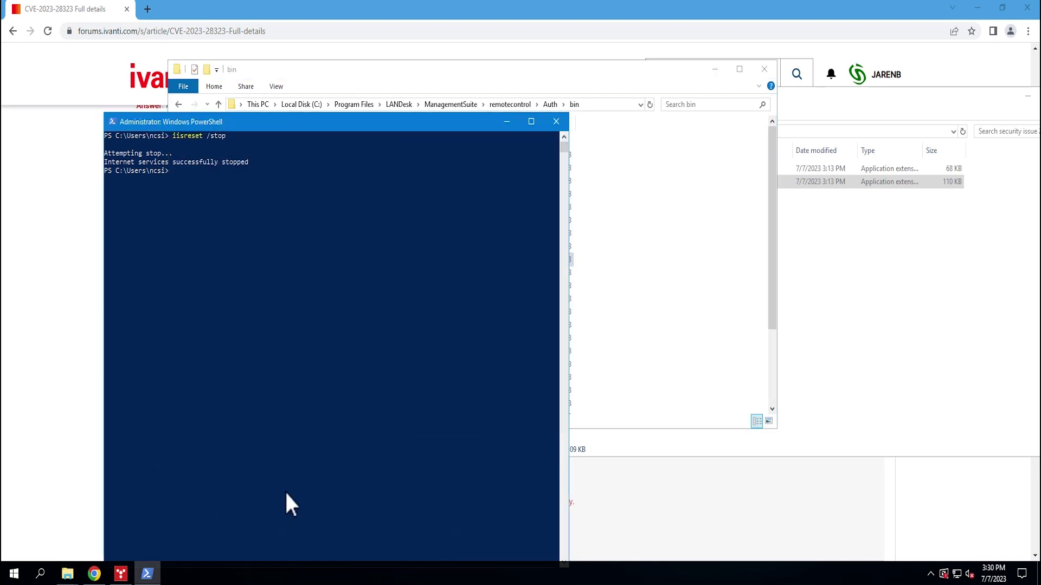
pyautogui.press('Up')
pyautogui.press('BackSpace')
pyautogui.press('BackSpace')
pyautogui.write('start')
pyautogui.press('Return')
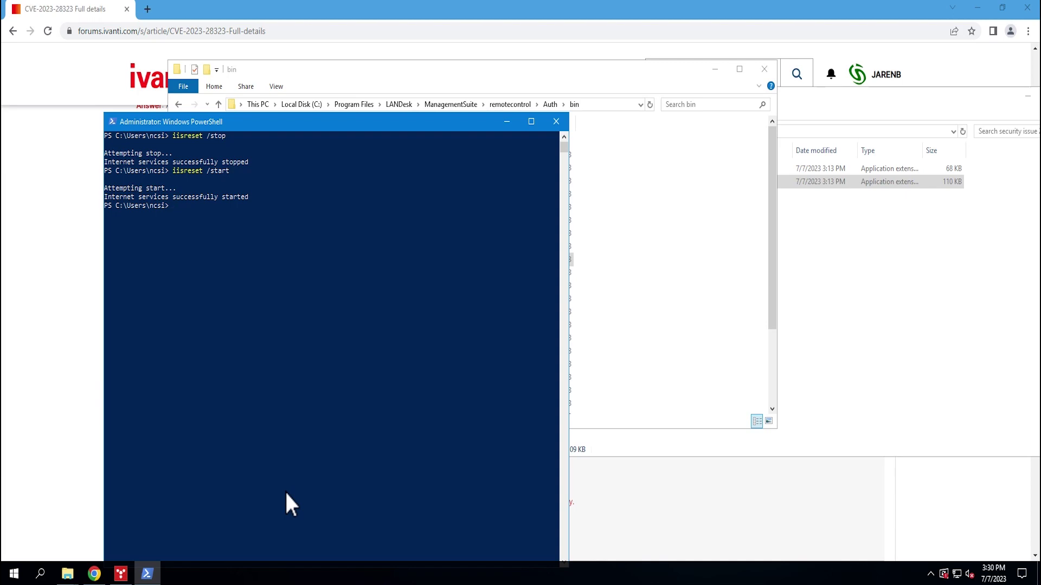
# Start a Remote Control session to LabClient2 from the device list, then close RCViewer once connected.
pyautogui.click(128, 578)
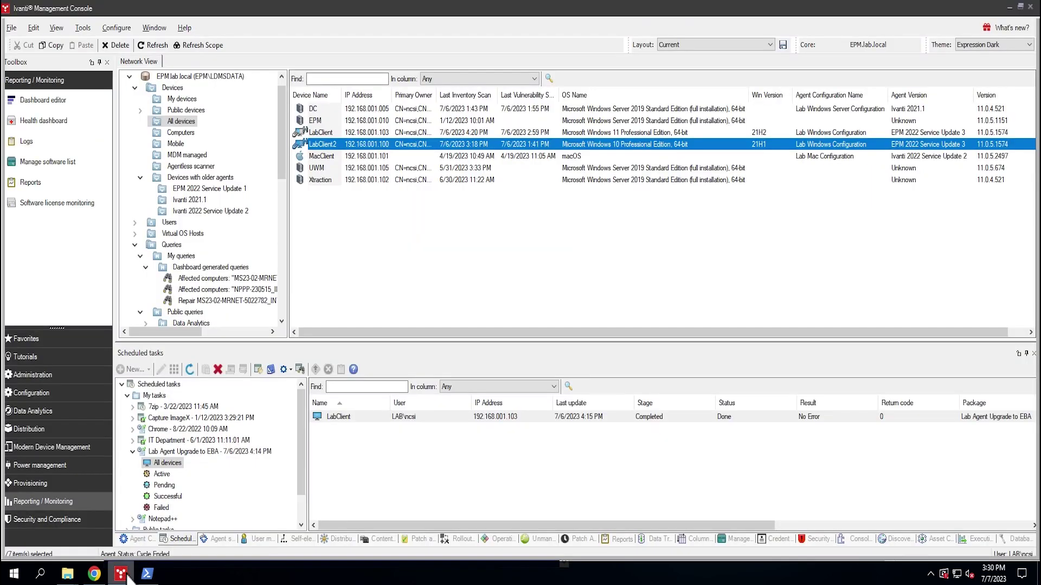
pyautogui.rightClick(323, 147)
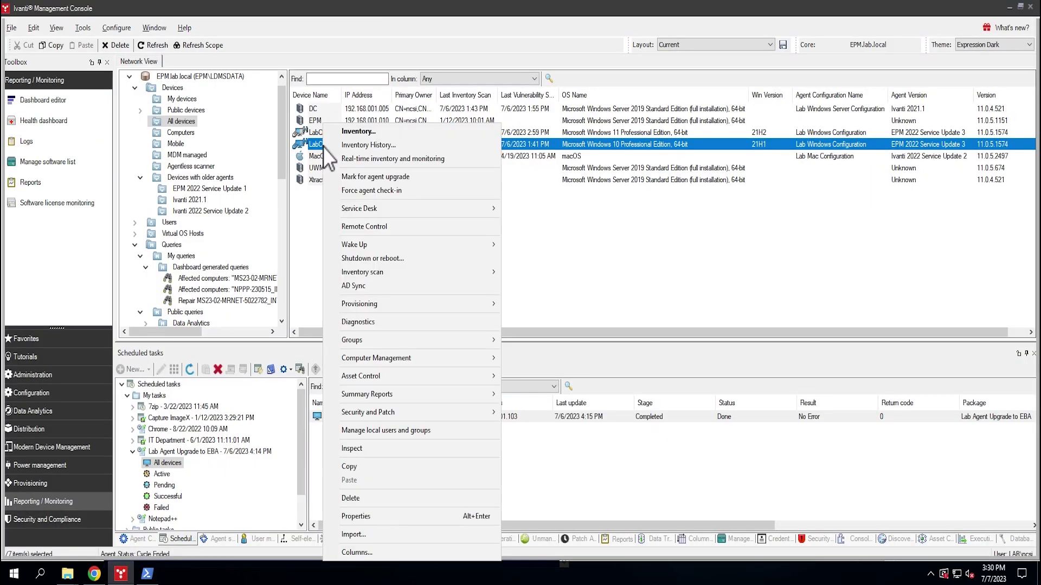
pyautogui.click(377, 227)
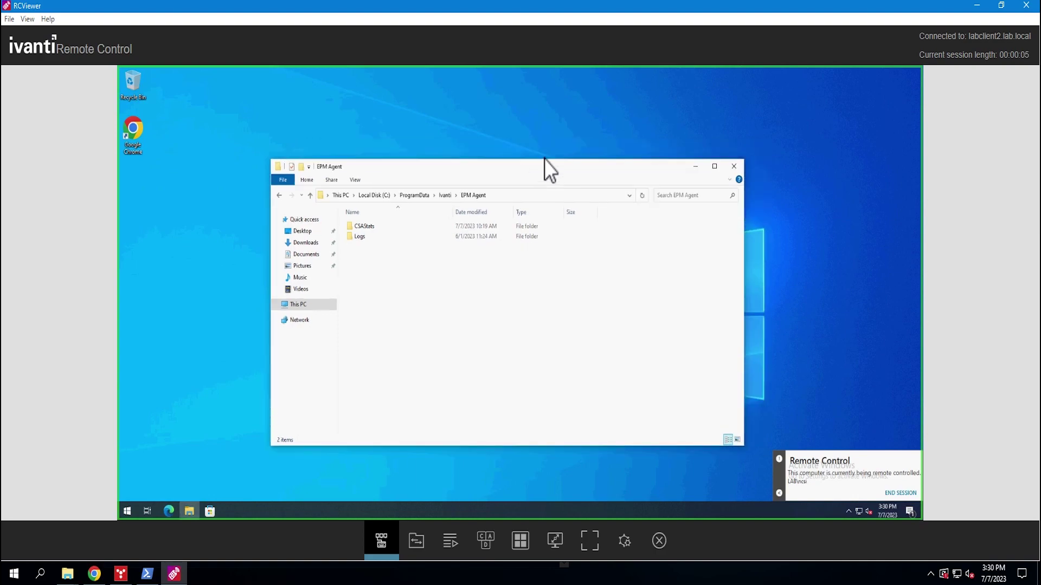
pyautogui.click(1026, 6)
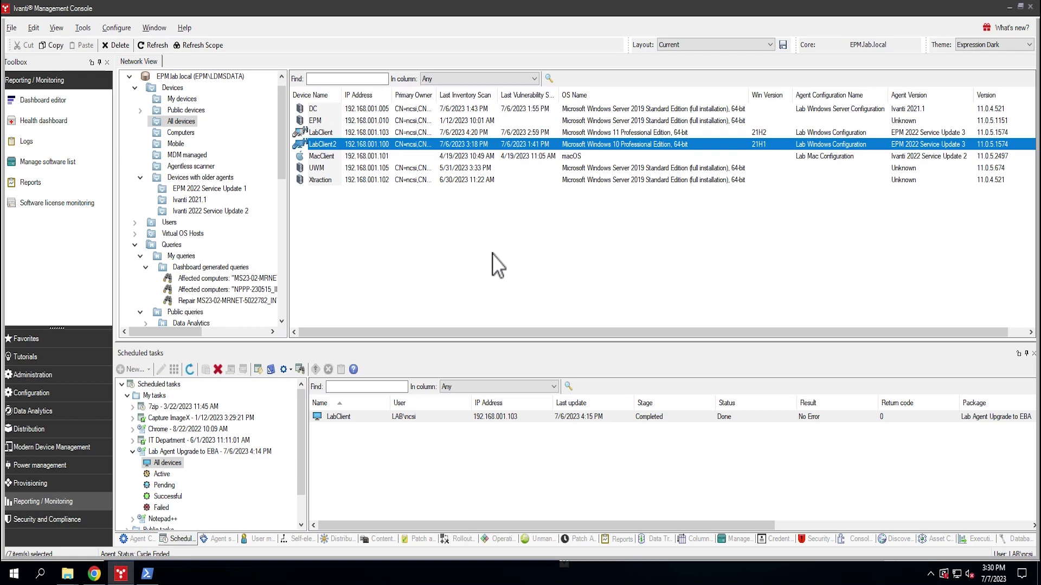
pyautogui.click(67, 573)
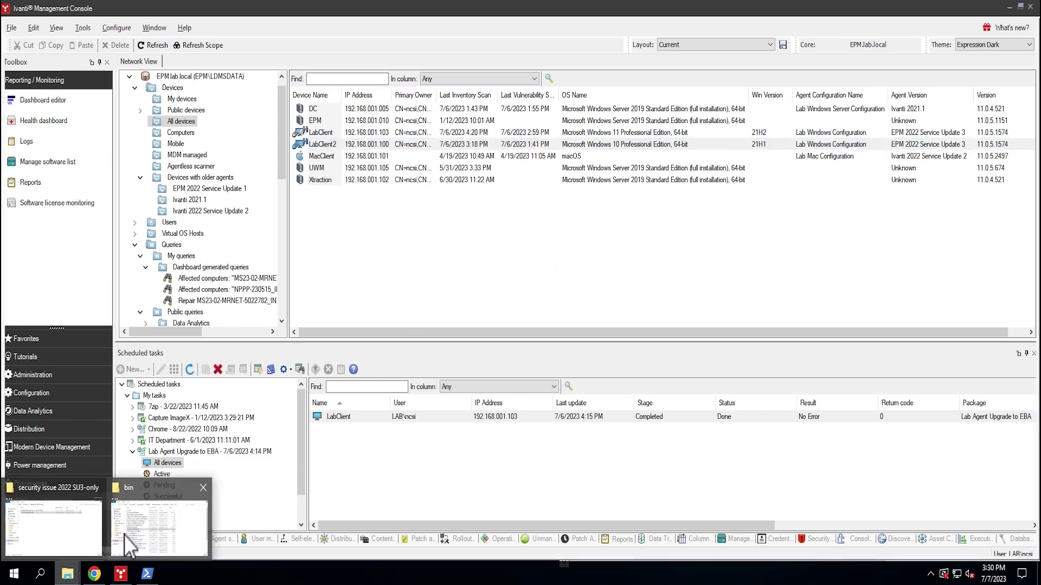
pyautogui.click(124, 535)
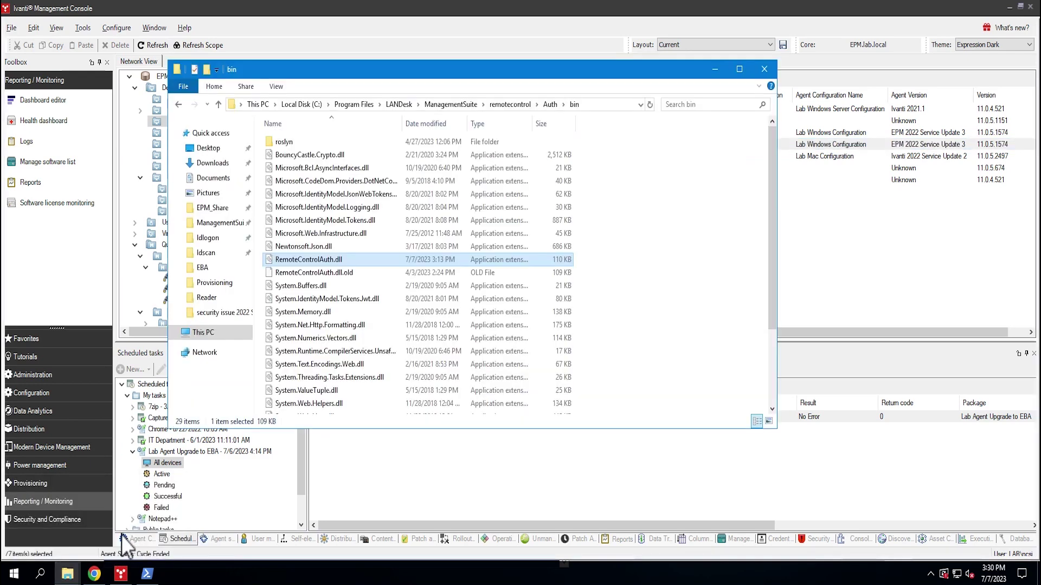
pyautogui.click(356, 276)
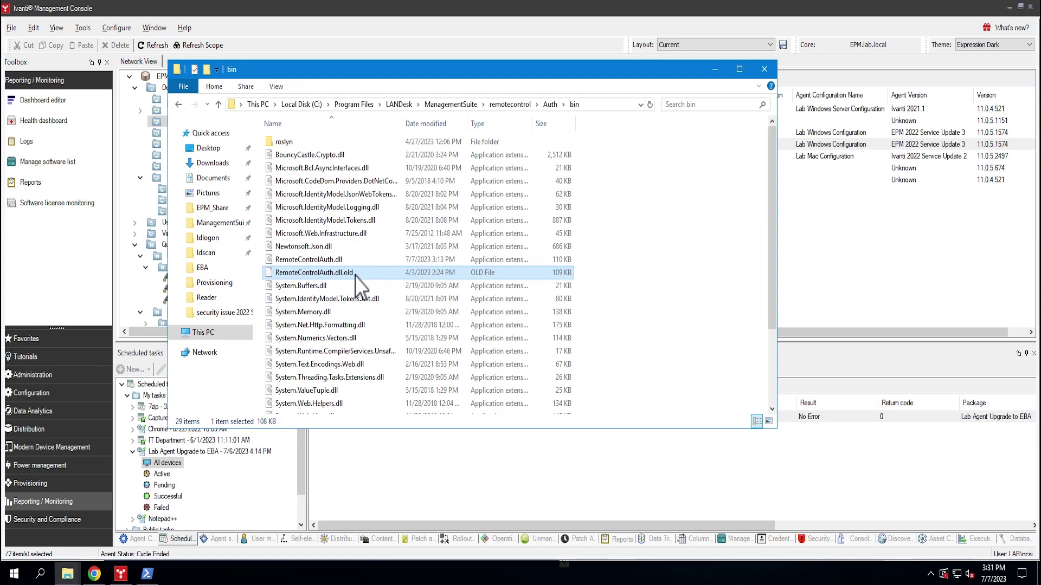
pyautogui.click(872, 267)
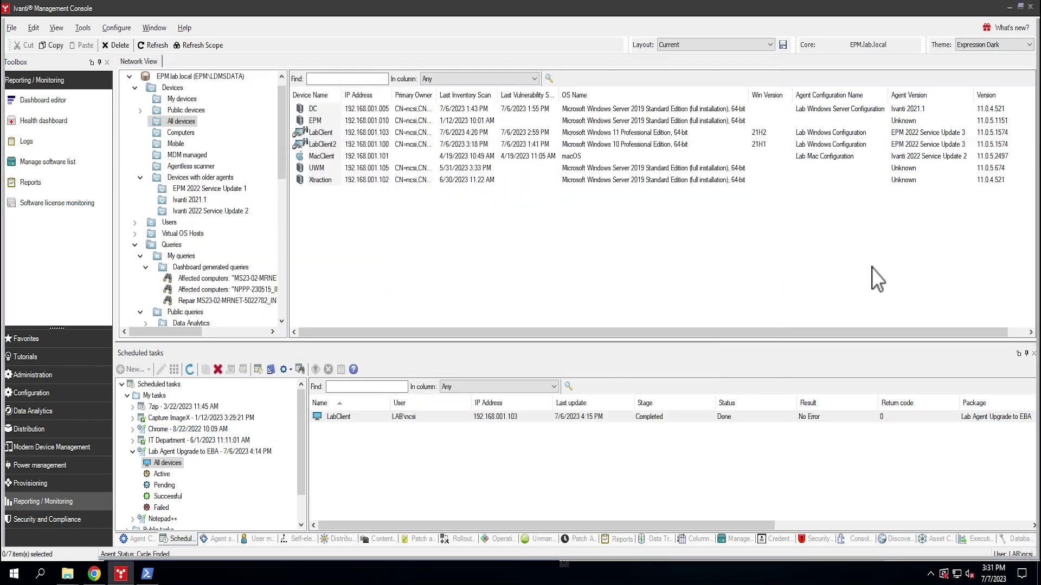
# Return to the browser and scroll to the top of the 'CVE-2023-28323 Full details' article.
pyautogui.click(95, 574)
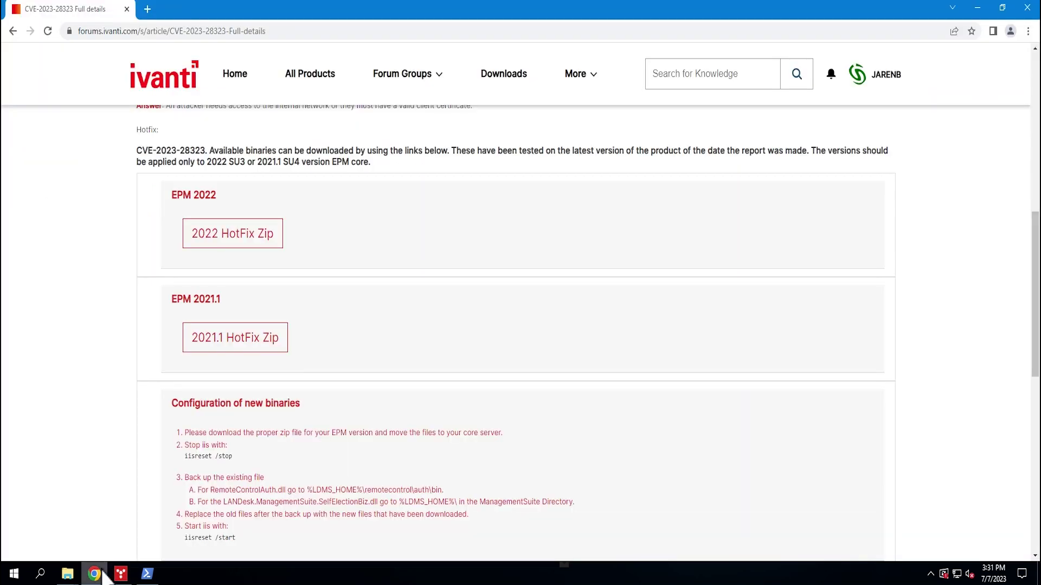
pyautogui.scroll(10, 441, 330)
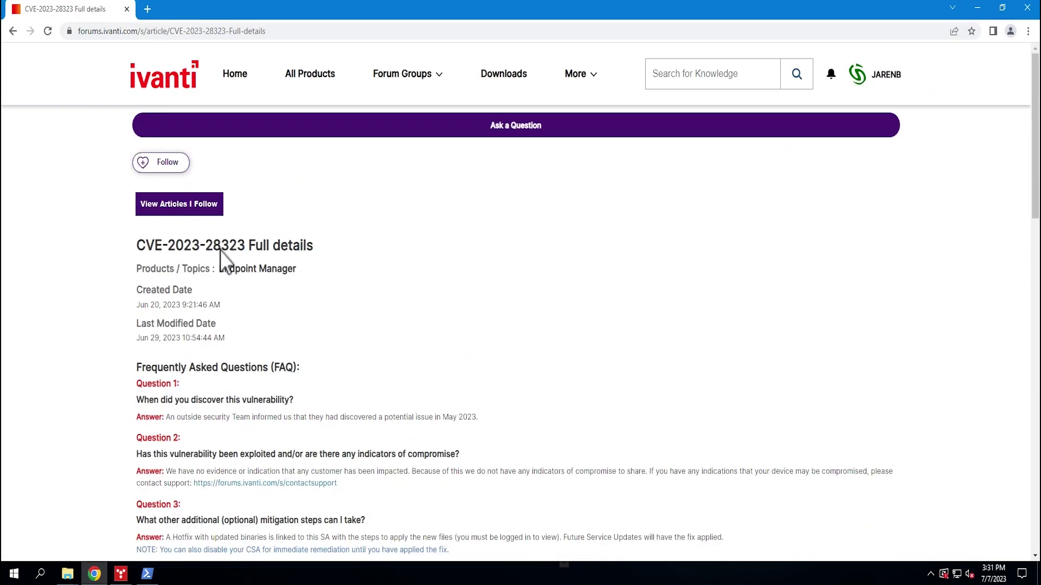